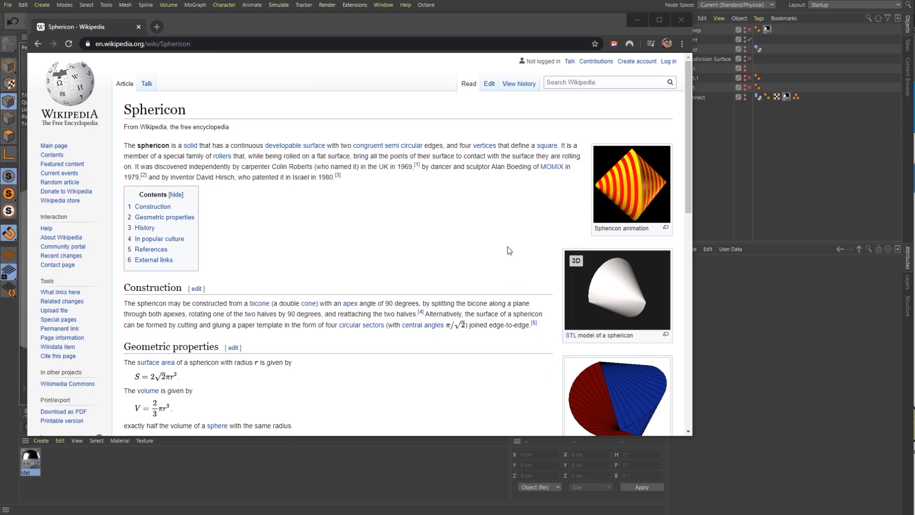
Consult the Wikipedia article on the sphericon and switch back to the Cinema 4D scene.
{"action": "left_click", "coordinate": [389, 62]}
{"action": "key", "text": "ctrl+a"}
{"action": "left_click", "coordinate": [378, 71]}
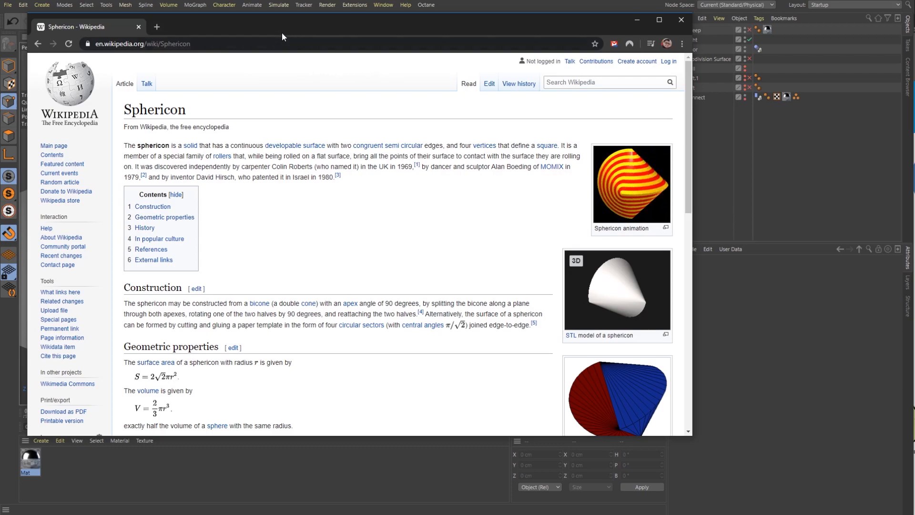
{"action": "left_click_drag", "start_coordinate": [206, 27], "coordinate": [269, 39]}
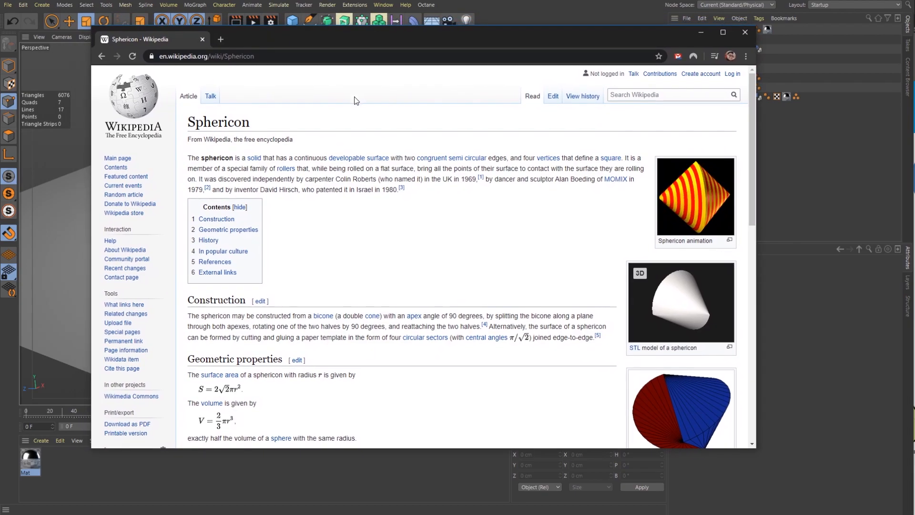
{"action": "left_click", "coordinate": [700, 32]}
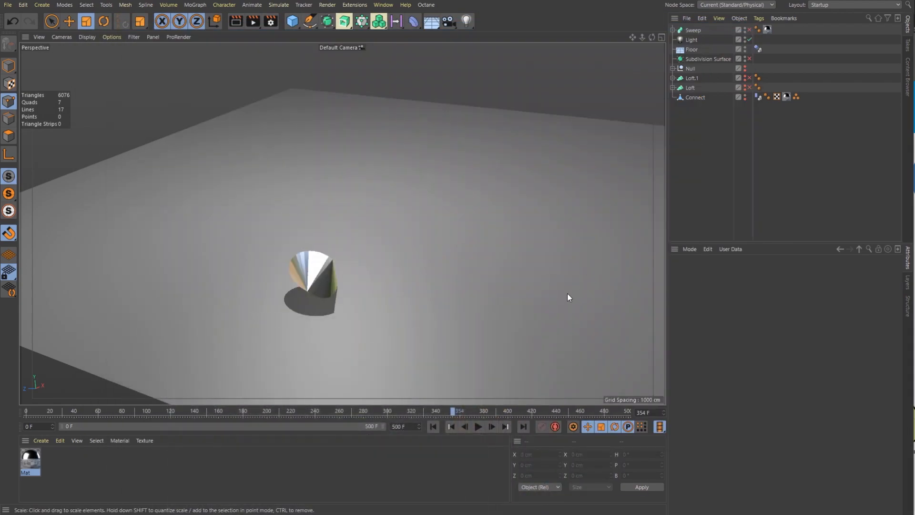
Play the rolling sphericon animation from the first frame, watch it from several angles, and stop playback.
{"action": "left_click", "coordinate": [431, 425]}
{"action": "left_click", "coordinate": [478, 426]}
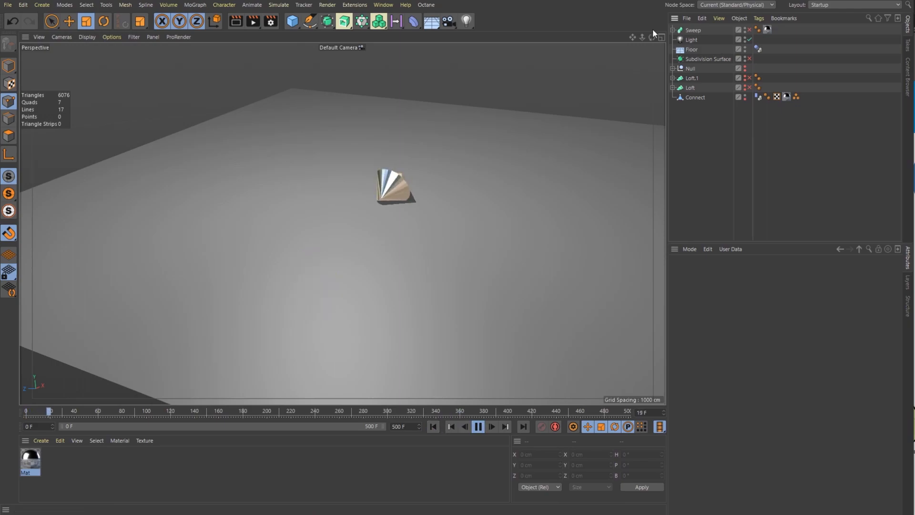
{"action": "left_click_drag", "start_coordinate": [651, 37], "coordinate": [612, 41]}
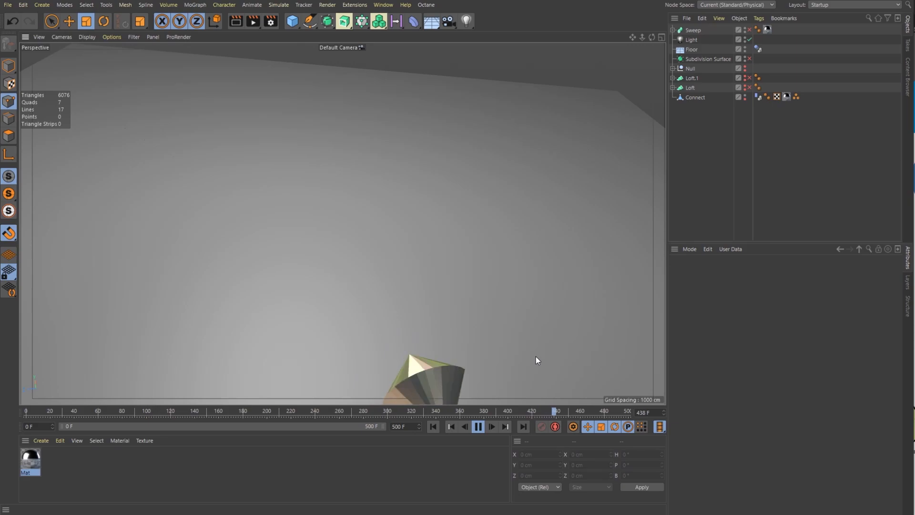
{"action": "mouse_move", "coordinate": [633, 37]}
{"action": "left_mouse_down"}
{"action": "mouse_move", "coordinate": [632, 1]}
{"action": "mouse_move", "coordinate": [632, 30]}
{"action": "left_mouse_up"}
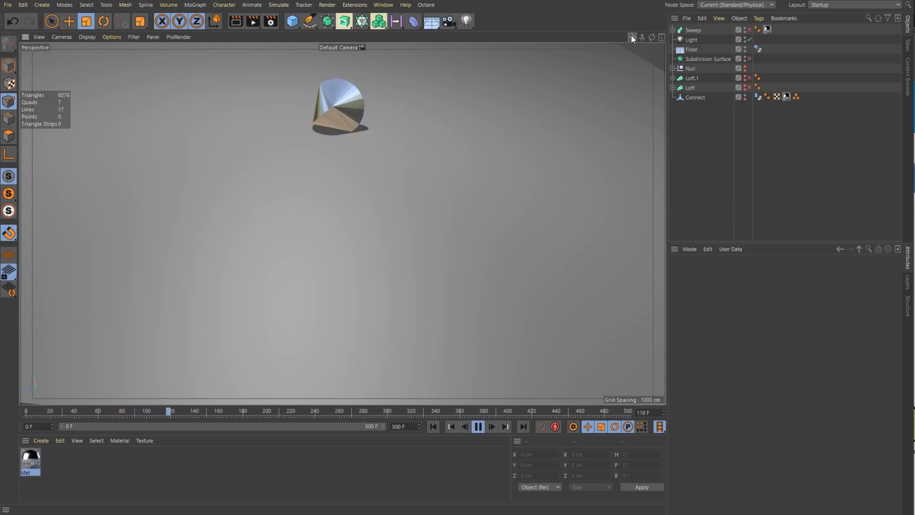
{"action": "left_click", "coordinate": [478, 426]}
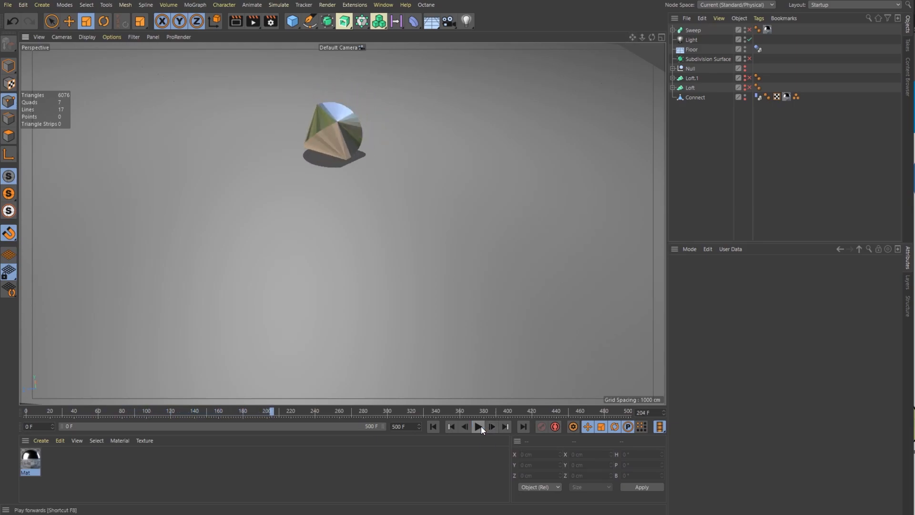
Start a new empty project and add a Rectangle spline to it.
{"action": "left_click", "coordinate": [7, 5]}
{"action": "left_click", "coordinate": [24, 19]}
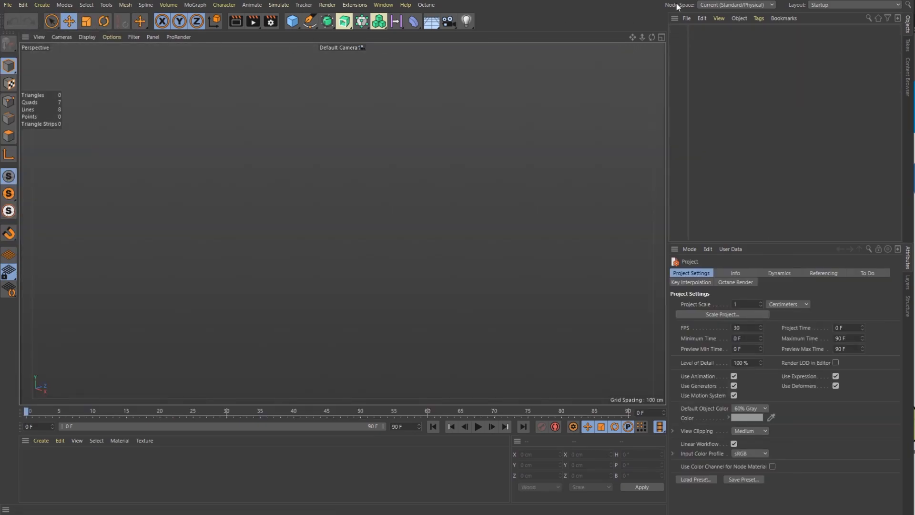
{"action": "left_click", "coordinate": [309, 21]}
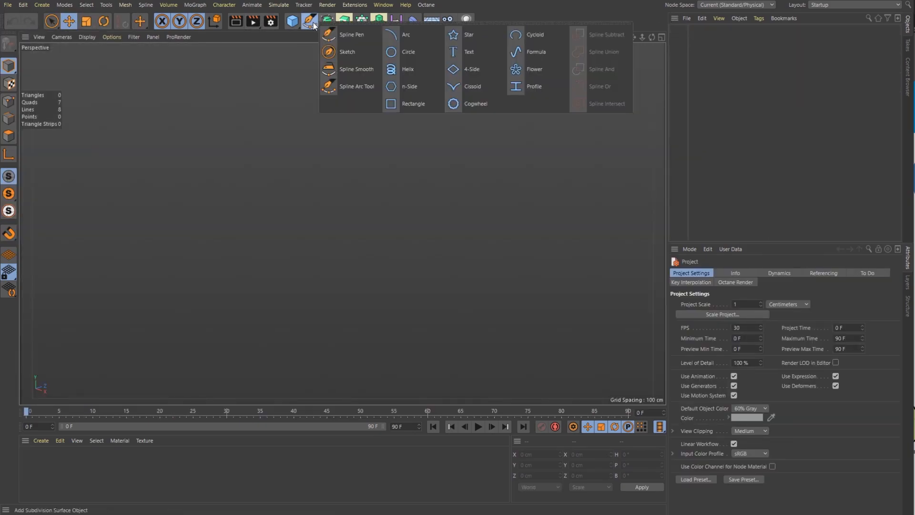
{"action": "left_click", "coordinate": [408, 103]}
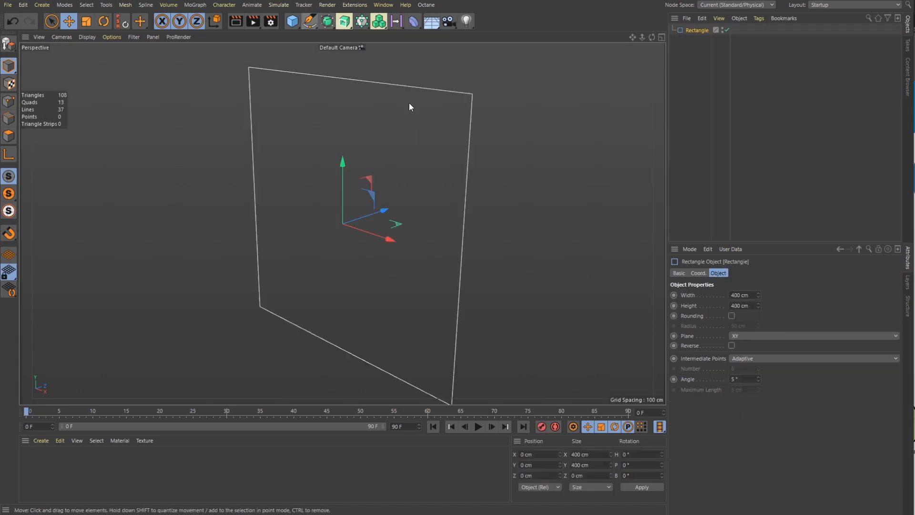
Set the rectangle's bank rotation (R.B) to 45° so that it stands on a corner.
{"action": "left_click_drag", "start_coordinate": [651, 38], "coordinate": [746, 114]}
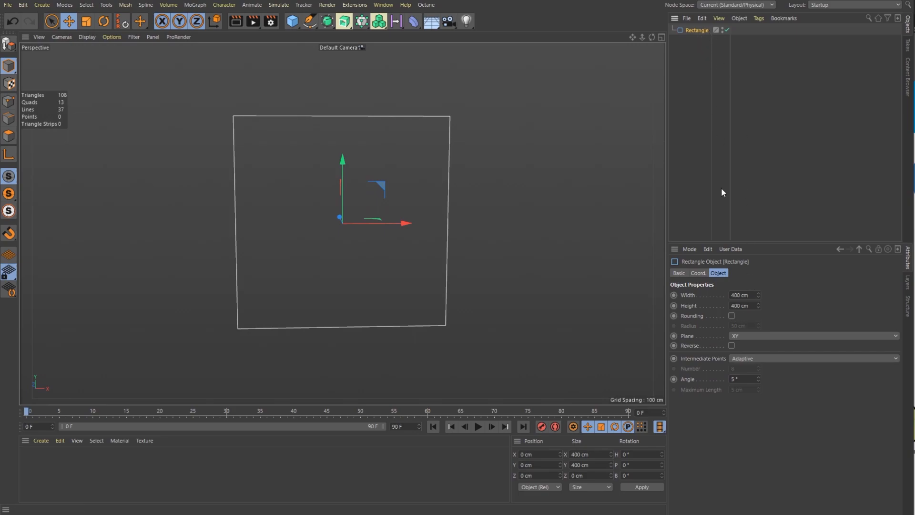
{"action": "left_click", "coordinate": [699, 272]}
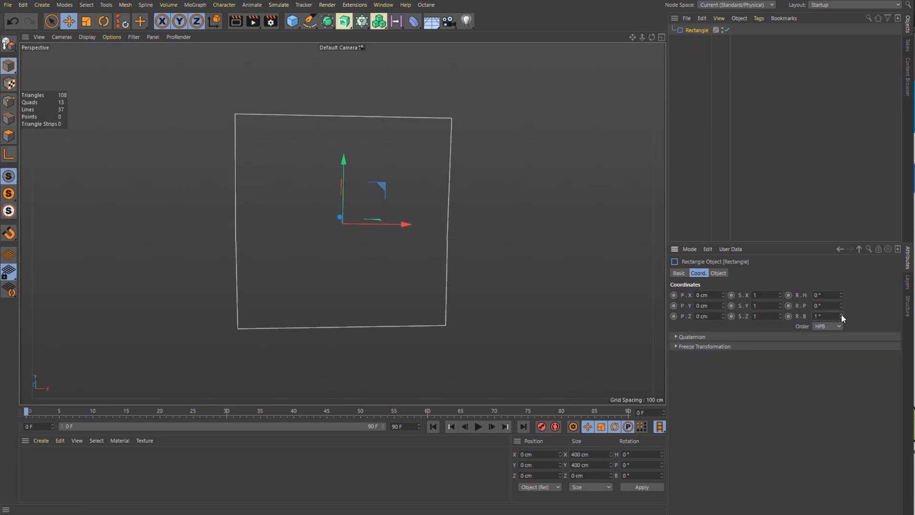
{"action": "left_click_drag", "start_coordinate": [841, 316], "coordinate": [841, 310]}
{"action": "type", "text": "45"}
{"action": "key", "text": "Return"}
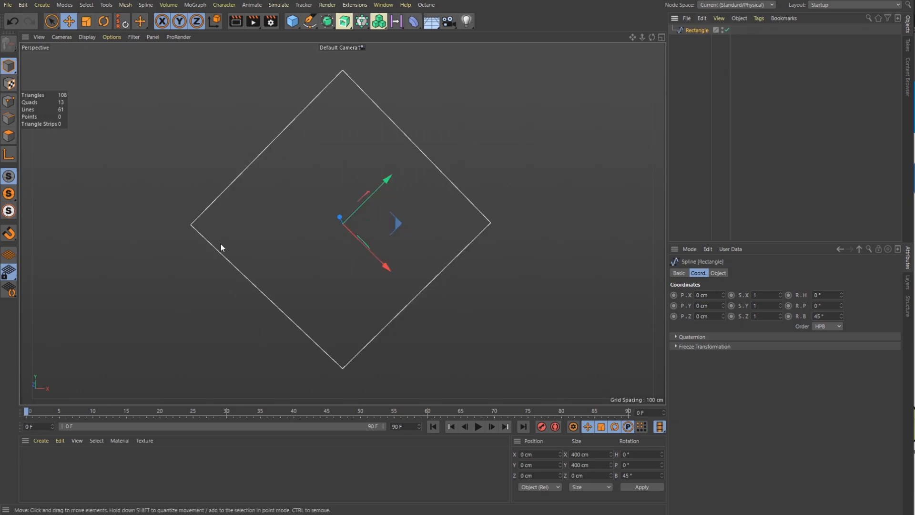
Delete the leftmost corner point of the rotated rectangle spline, leaving a triangular profile.
{"action": "left_click", "coordinate": [8, 101]}
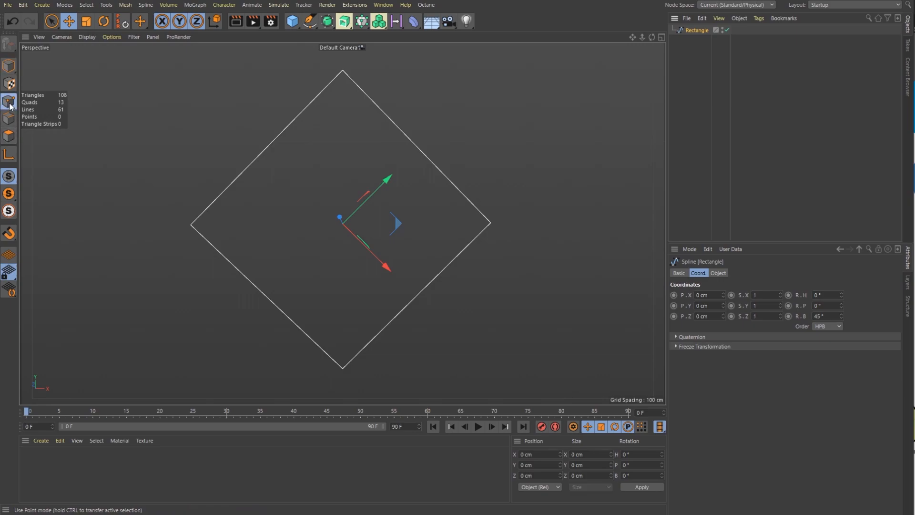
{"action": "left_click", "coordinate": [189, 224]}
{"action": "scroll", "coordinate": [235, 236], "scroll_direction": "down", "scroll_amount": 3}
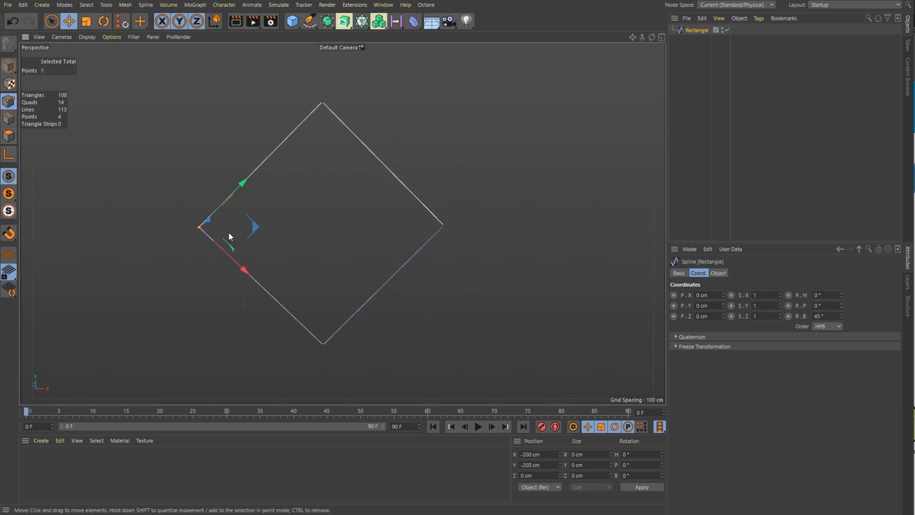
{"action": "key", "text": "Delete"}
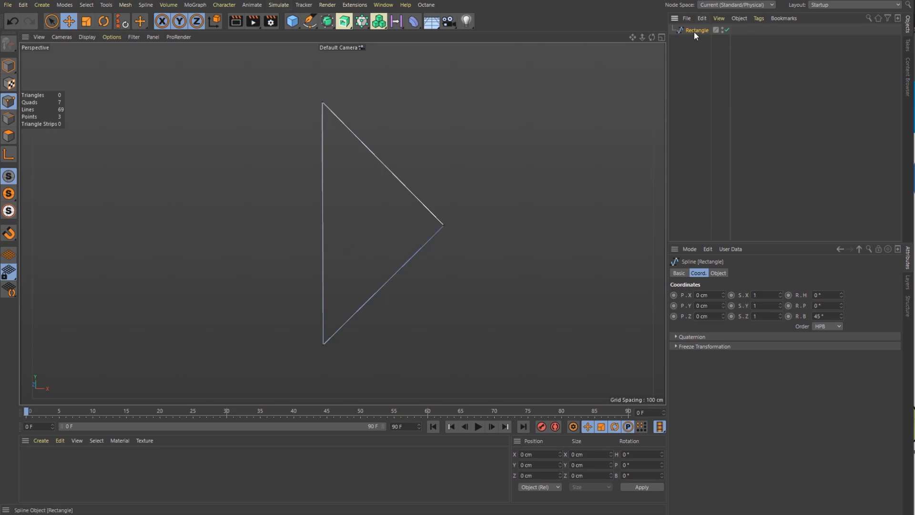
Add a Lathe generator and make the rectangle spline its child to form a double cone.
{"action": "key", "text": "shift+c"}
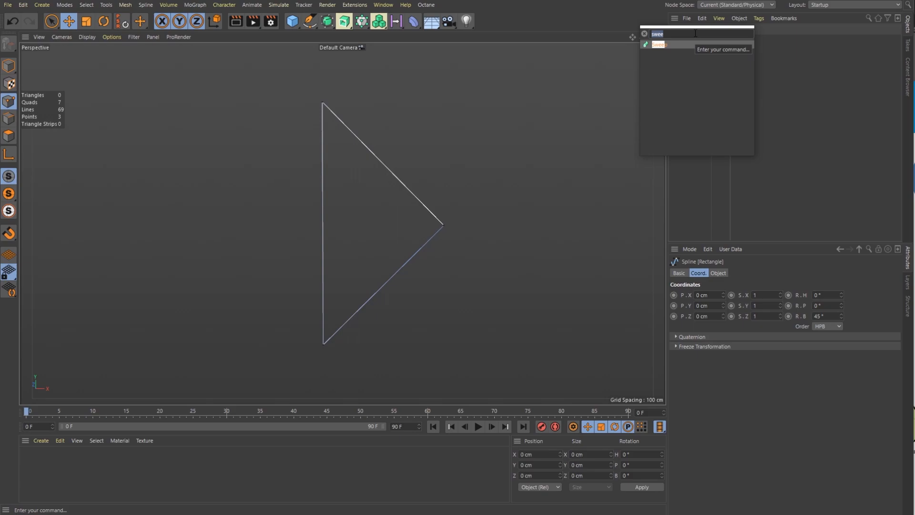
{"action": "type", "text": "late"}
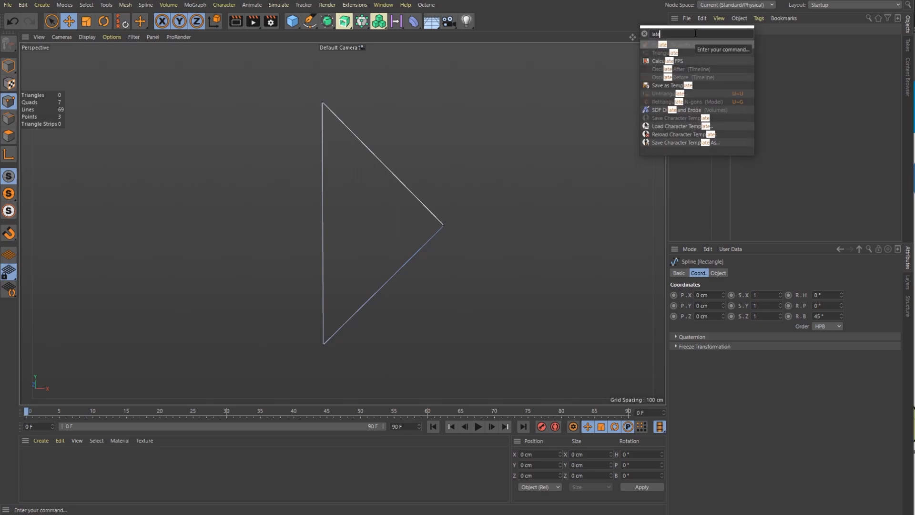
{"action": "key", "text": "BackSpace"}
{"action": "type", "text": "he"}
{"action": "key", "text": "alt+Return"}
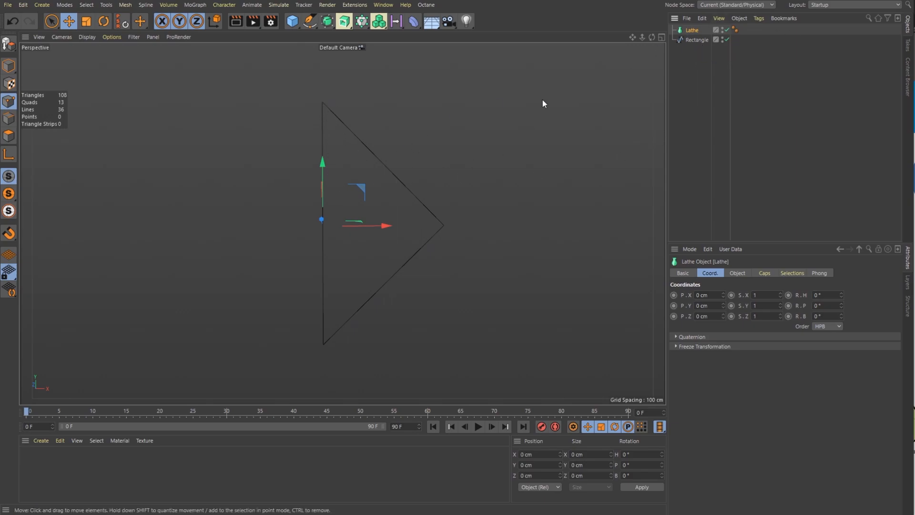
{"action": "left_click_drag", "start_coordinate": [694, 33], "coordinate": [490, 96]}
{"action": "left_click_drag", "start_coordinate": [652, 38], "coordinate": [635, 38]}
Set the Lathe's angle to 180° to produce half of the double cone.
{"action": "left_click", "coordinate": [694, 30]}
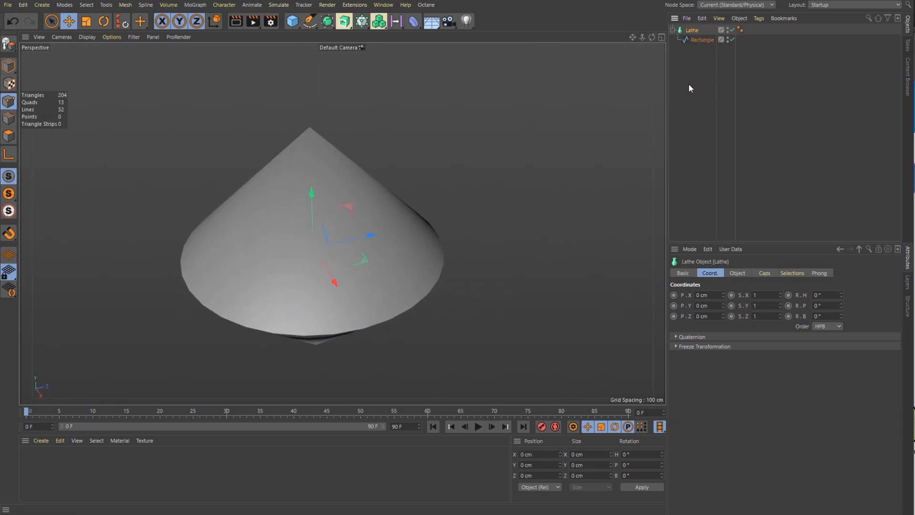
{"action": "left_click", "coordinate": [737, 273]}
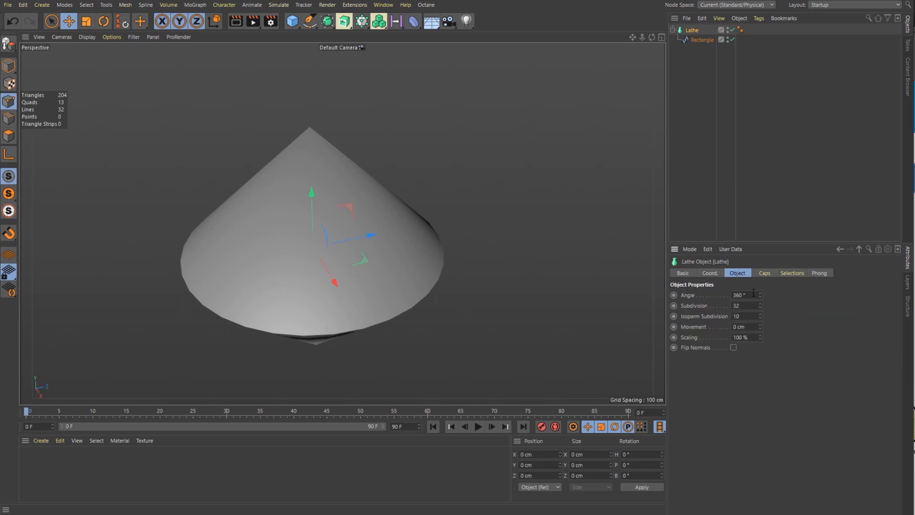
{"action": "type", "text": "180"}
{"action": "key", "text": "Return"}
Lower the Phong Angle in the Lathe's Phong tag to near 0° for flat, faceted shading.
{"action": "mouse_move", "coordinate": [652, 37]}
{"action": "left_mouse_down"}
{"action": "mouse_move", "coordinate": [724, 28]}
{"action": "mouse_move", "coordinate": [650, 30]}
{"action": "mouse_move", "coordinate": [691, 21]}
{"action": "mouse_move", "coordinate": [712, 41]}
{"action": "mouse_move", "coordinate": [646, 42]}
{"action": "left_mouse_up"}
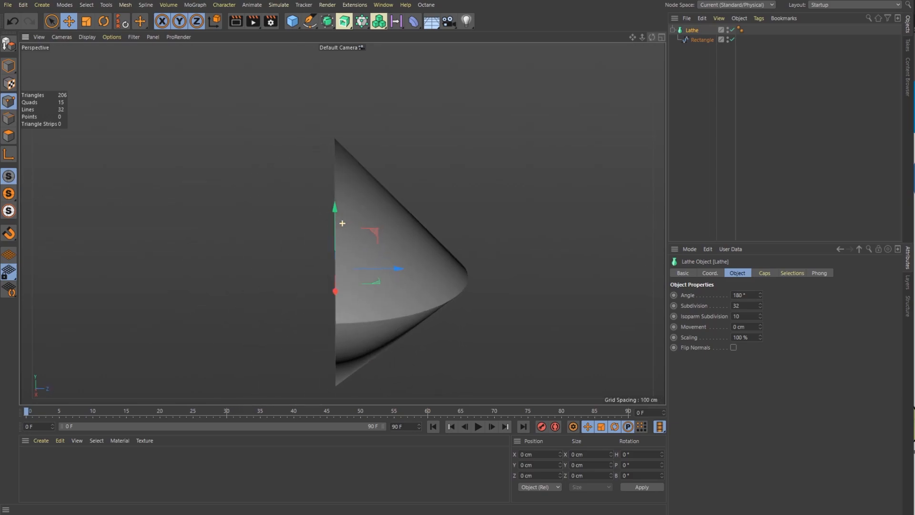
{"action": "left_click", "coordinate": [740, 30]}
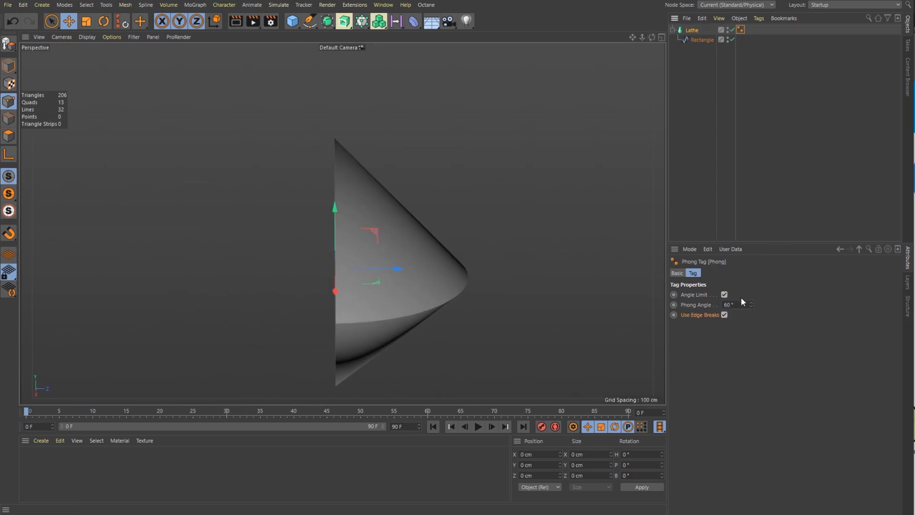
{"action": "left_click", "coordinate": [740, 304]}
{"action": "type", "text": "22"}
{"action": "key", "text": "Return"}
{"action": "left_click_drag", "start_coordinate": [752, 305], "coordinate": [751, 320]}
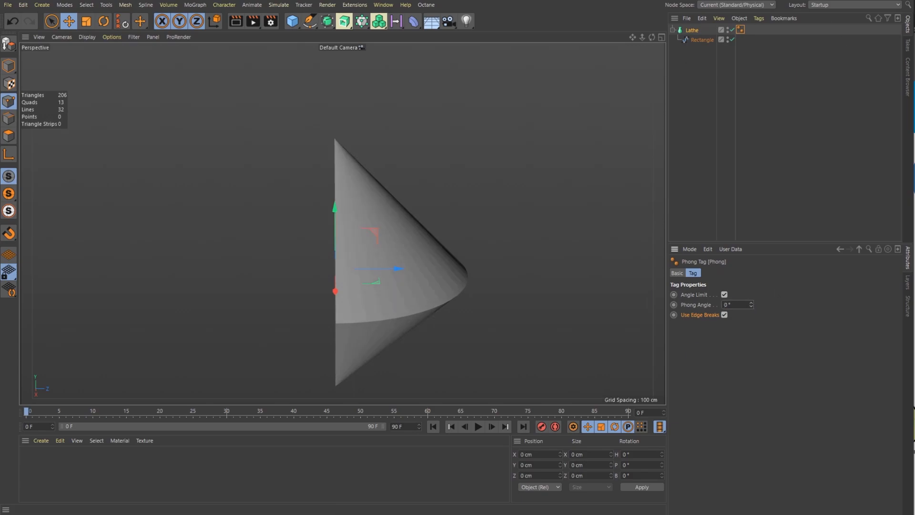
{"action": "left_click", "coordinate": [752, 303]}
{"action": "left_click", "coordinate": [751, 303]}
{"action": "left_click", "coordinate": [750, 307]}
Disable both the start cap and the end cap of the Lathe.
{"action": "mouse_move", "coordinate": [652, 37]}
{"action": "left_mouse_down"}
{"action": "mouse_move", "coordinate": [701, 44]}
{"action": "mouse_move", "coordinate": [515, 52]}
{"action": "mouse_move", "coordinate": [652, 37]}
{"action": "left_mouse_up"}
{"action": "left_click", "coordinate": [691, 31]}
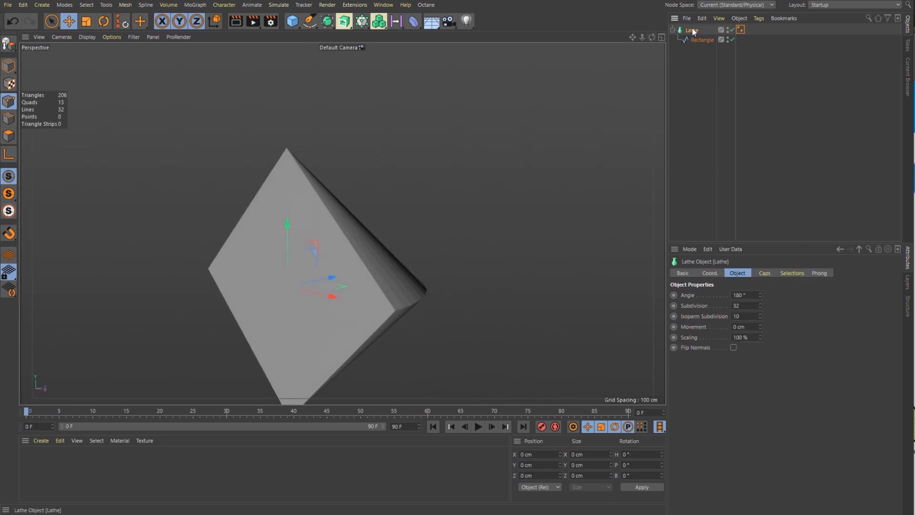
{"action": "left_click", "coordinate": [764, 272]}
{"action": "left_click", "coordinate": [741, 294]}
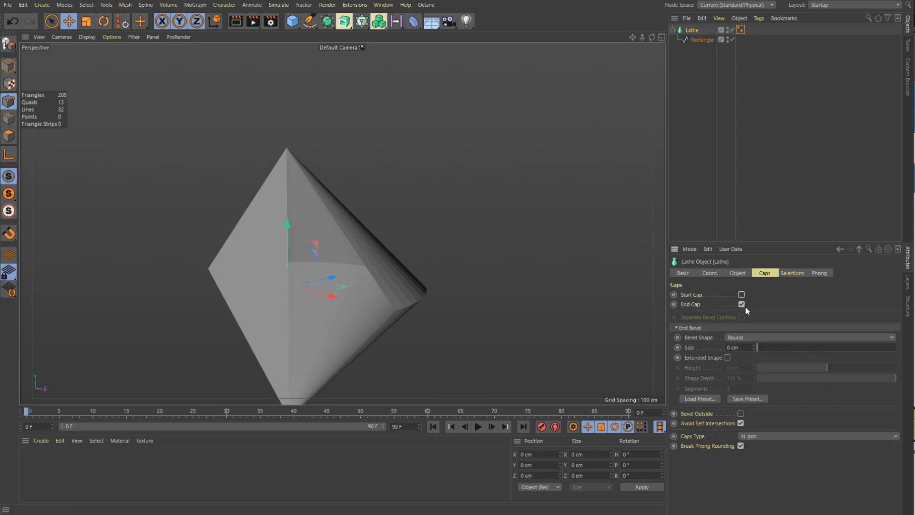
{"action": "left_click", "coordinate": [741, 304]}
Duplicate the Lathe and rotate the copy 180° about the vertical axis to complete the double cone.
{"action": "left_click_drag", "start_coordinate": [651, 39], "coordinate": [643, 38]}
{"action": "left_click_drag", "start_coordinate": [342, 223], "coordinate": [342, 223]}
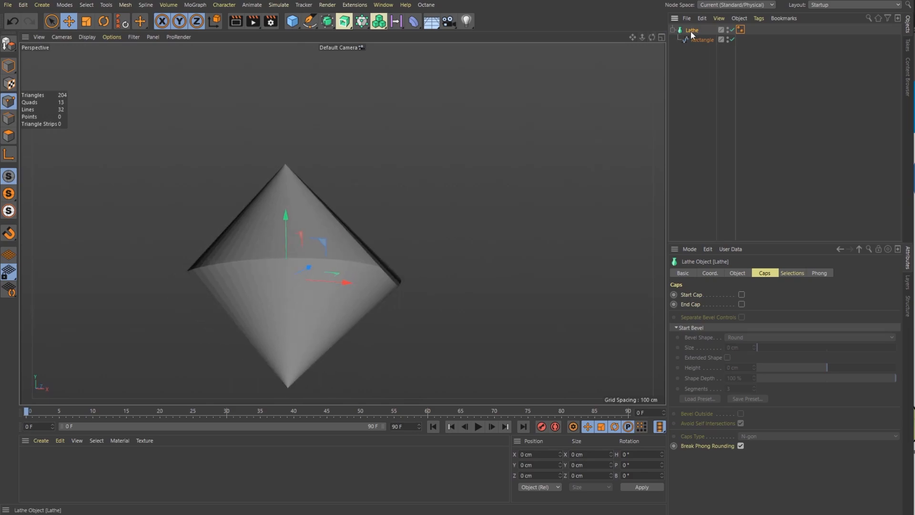
{"action": "left_click_drag", "start_coordinate": [695, 34], "coordinate": [706, 31], "text": "ctrl"}
{"action": "left_click_drag", "start_coordinate": [651, 38], "coordinate": [566, 42]}
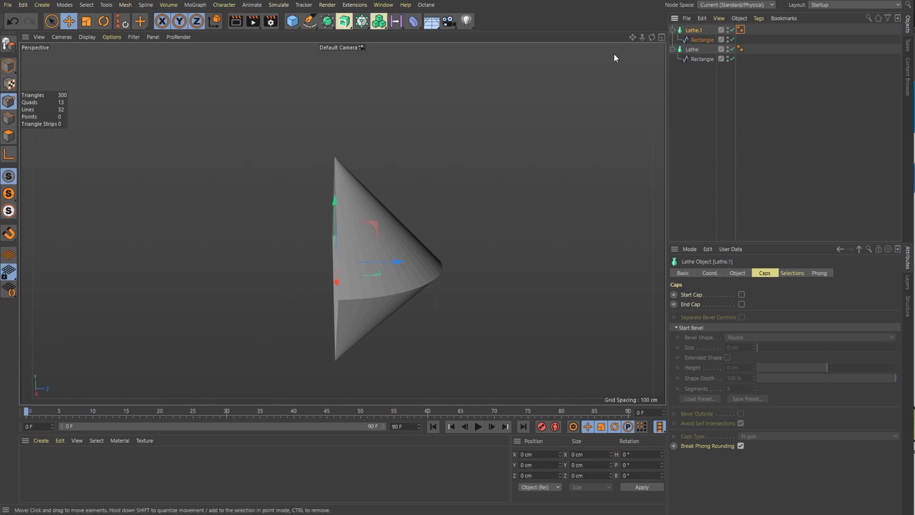
{"action": "key", "text": "r"}
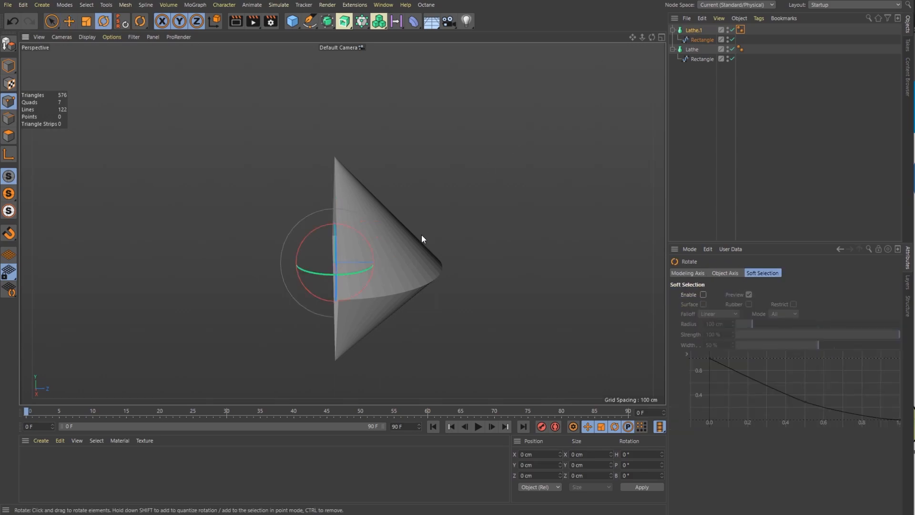
{"action": "left_click_drag", "start_coordinate": [320, 277], "coordinate": [415, 201]}
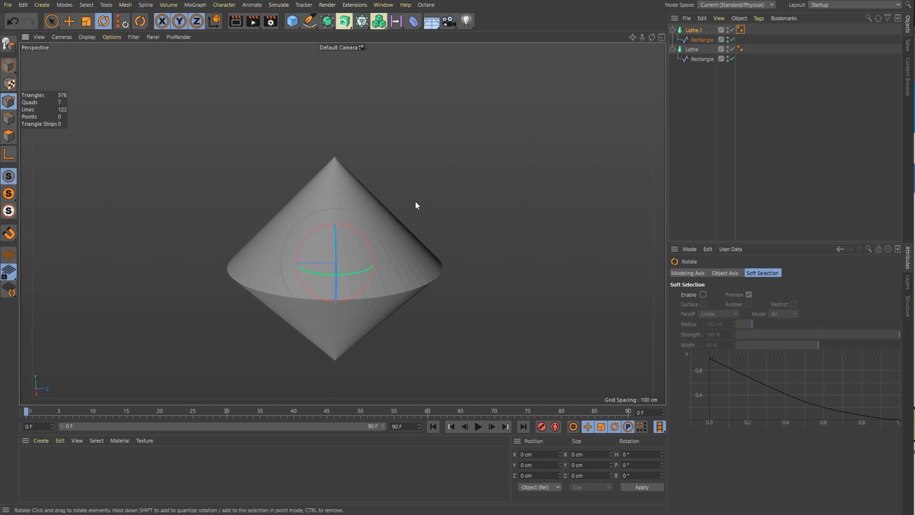
Rotate the copied half 90° about the axis perpendicular to its cut plane, and use a Lathe subdivision of 36.
{"action": "mouse_move", "coordinate": [652, 37]}
{"action": "left_mouse_down"}
{"action": "mouse_move", "coordinate": [644, 55]}
{"action": "mouse_move", "coordinate": [643, 28]}
{"action": "mouse_move", "coordinate": [643, 48]}
{"action": "left_mouse_up"}
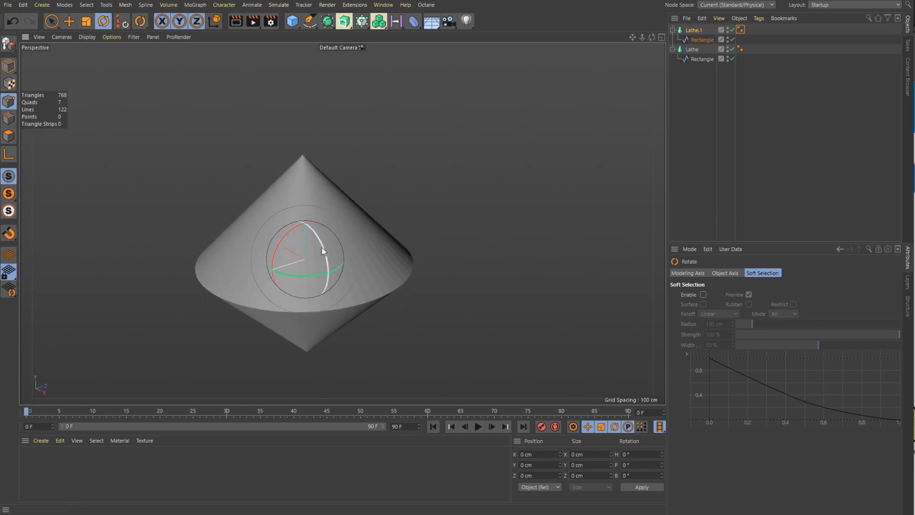
{"action": "left_click_drag", "start_coordinate": [651, 37], "coordinate": [648, 73]}
{"action": "left_click_drag", "start_coordinate": [301, 229], "coordinate": [203, 230]}
{"action": "left_click_drag", "start_coordinate": [649, 39], "coordinate": [694, 42]}
{"action": "left_click", "coordinate": [694, 30]}
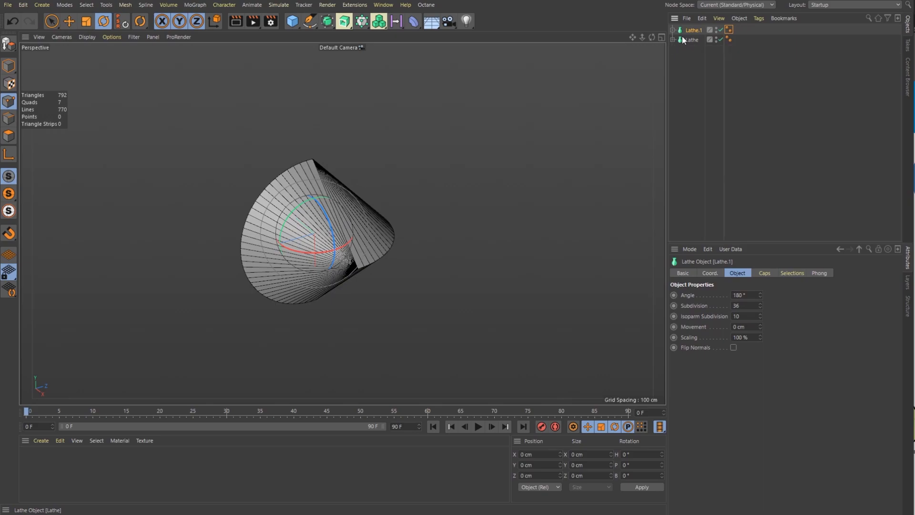
{"action": "key", "text": "shift+c"}
{"action": "type", "text": "cone"}
{"action": "key", "text": "Return"}
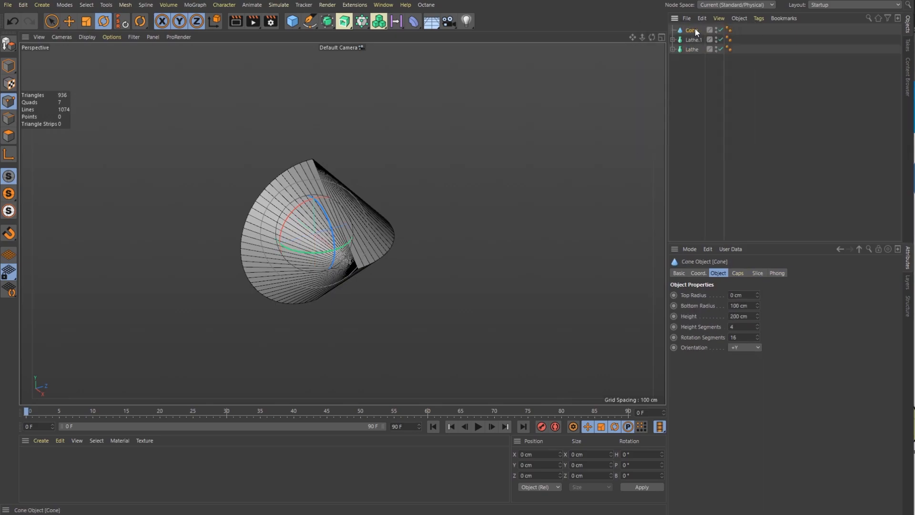
{"action": "key", "text": "Delete"}
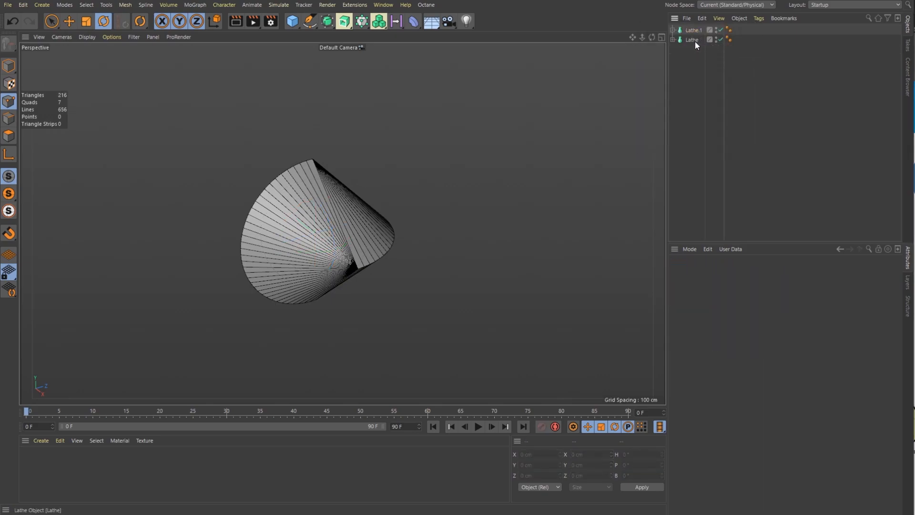
Add a Connect object and place both Lathe halves inside it.
{"action": "key", "text": "Return"}
{"action": "left_click_drag", "start_coordinate": [691, 61], "coordinate": [694, 30]}
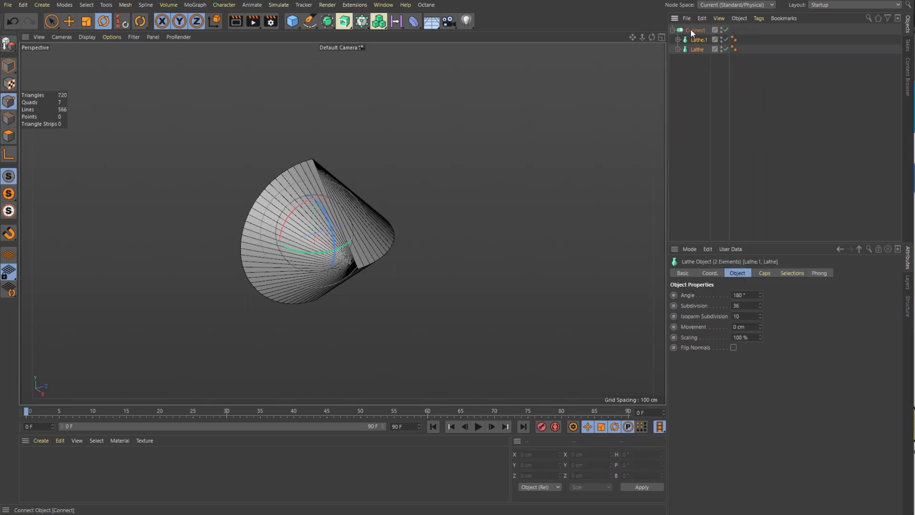
Bake the Connect object into a polygon copy with Current State to Object, then hide and collapse the original Connect.
{"action": "left_click", "coordinate": [691, 30]}
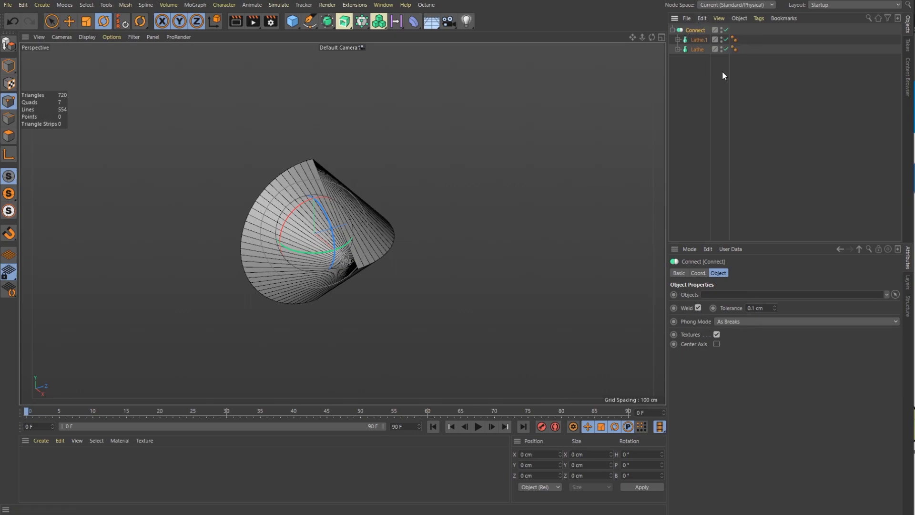
{"action": "right_click", "coordinate": [691, 30]}
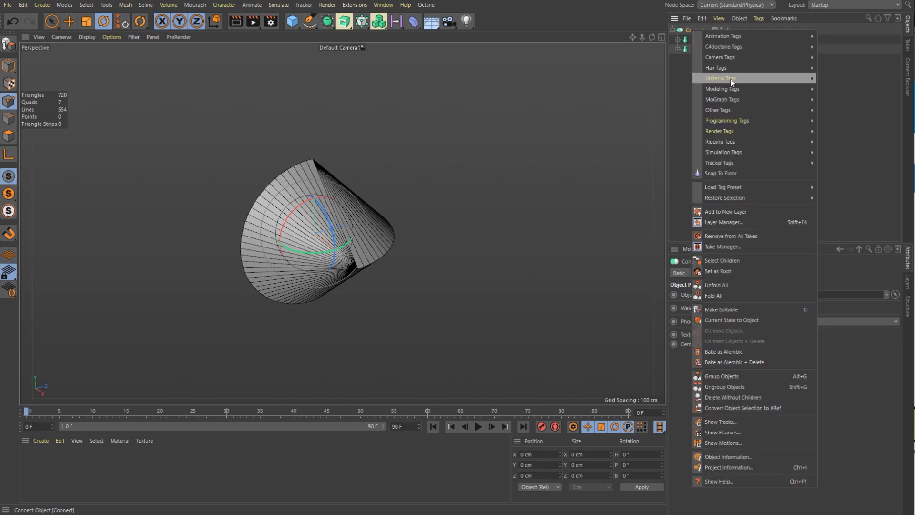
{"action": "left_click", "coordinate": [761, 319]}
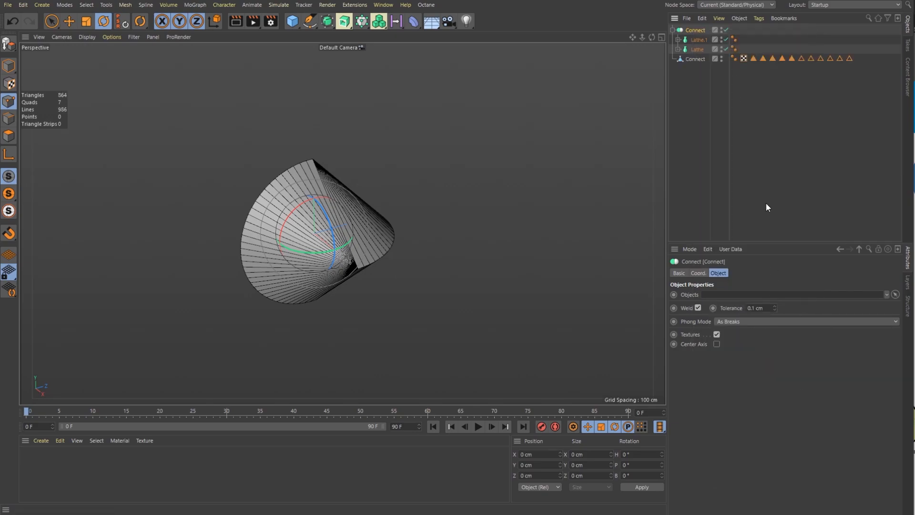
{"action": "left_click", "coordinate": [720, 30]}
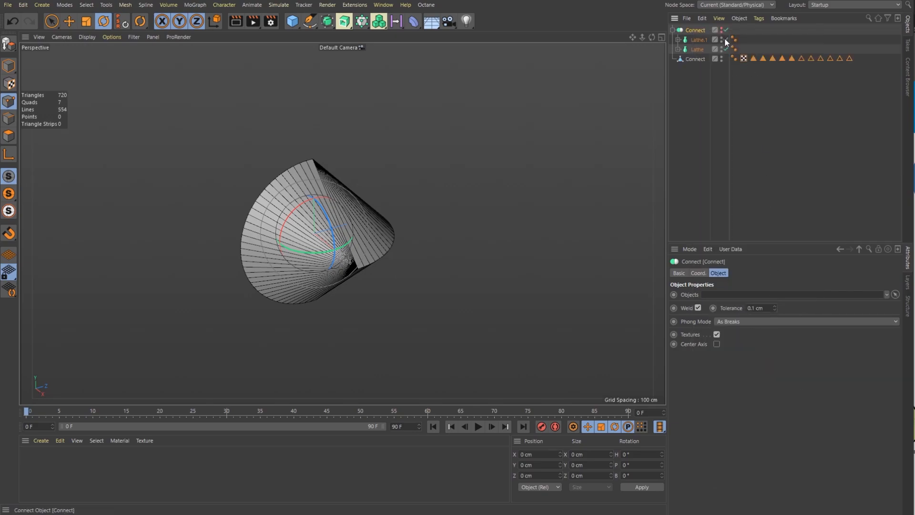
{"action": "left_click", "coordinate": [673, 30]}
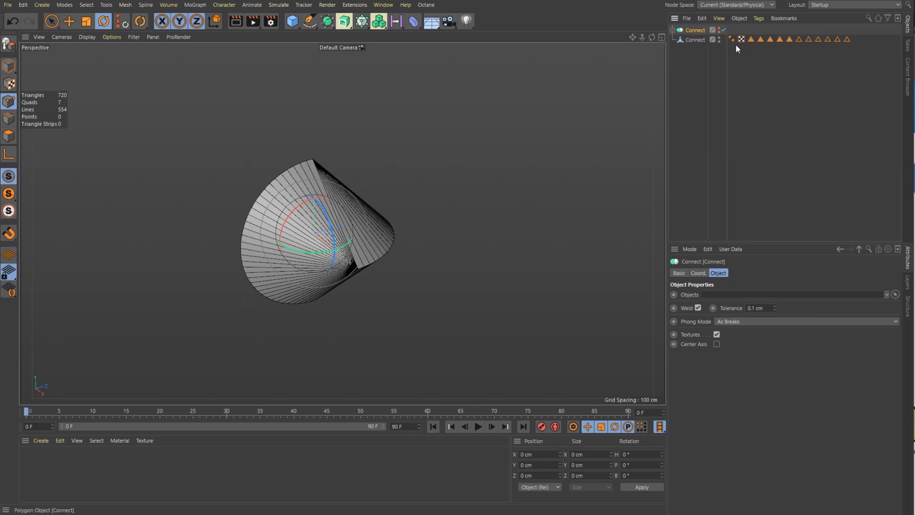
Delete all polygon and edge selection tags from the baked Connect polygon object.
{"action": "left_click", "coordinate": [750, 40]}
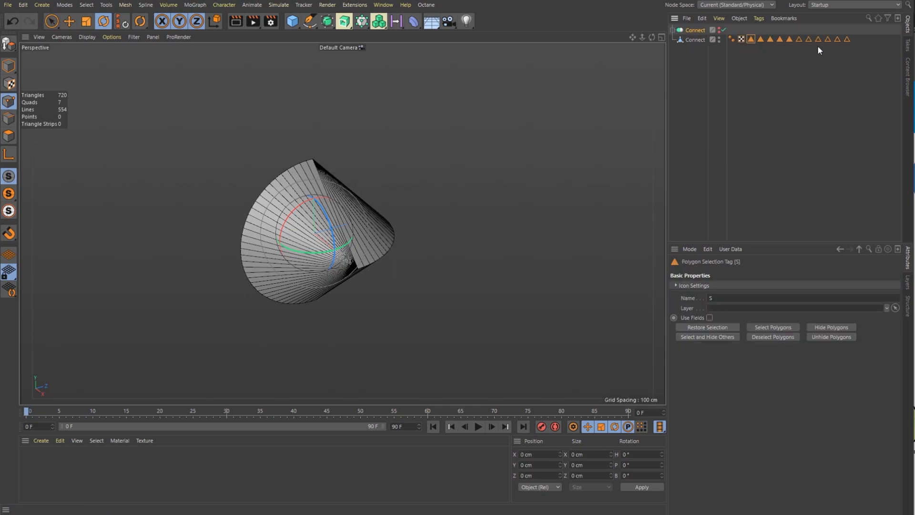
{"action": "left_click", "coordinate": [847, 39], "text": "shift"}
{"action": "key", "text": "Delete"}
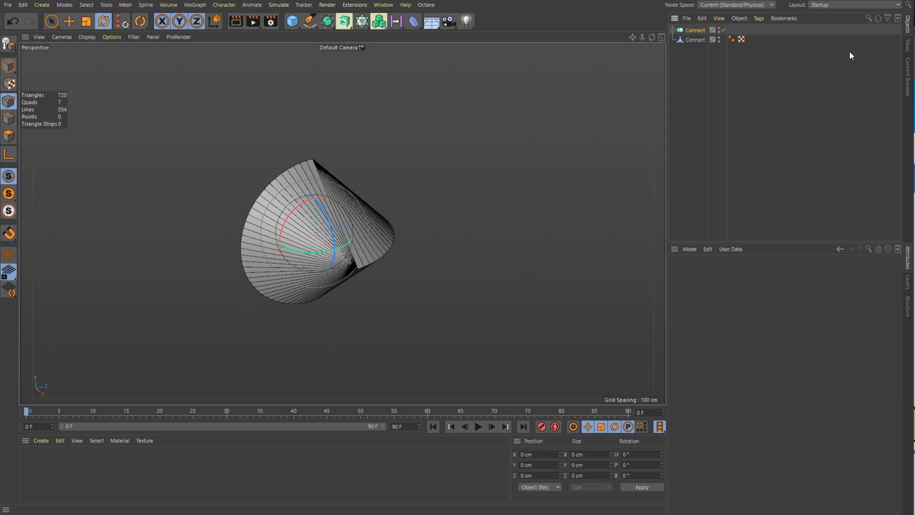
Switch the viewport display to Gouraud Shading without wireframe lines.
{"action": "left_click_drag", "start_coordinate": [639, 37], "coordinate": [619, 37]}
{"action": "key", "text": "n"}
{"action": "key", "text": "a"}
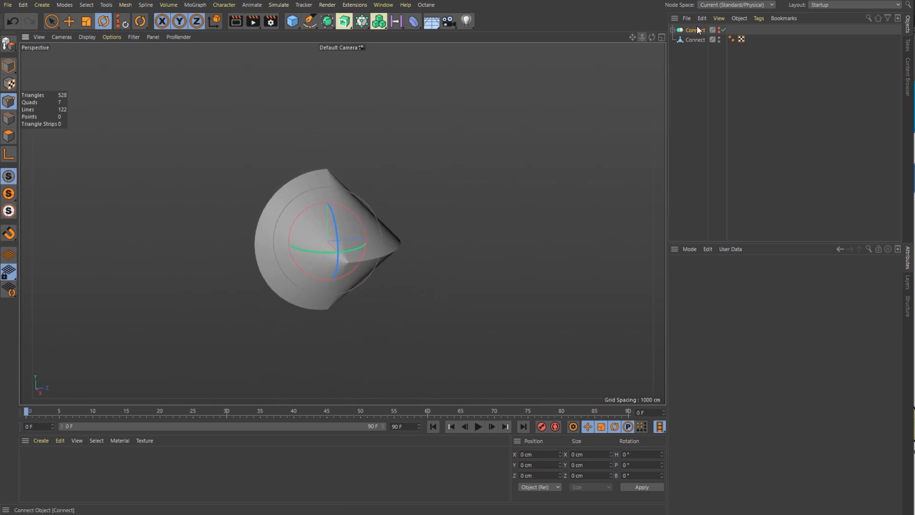
Add a Floor object and raise the sphericon polygon object above it to about 359 cm in Y.
{"action": "left_click", "coordinate": [432, 25]}
{"action": "left_click", "coordinate": [459, 35]}
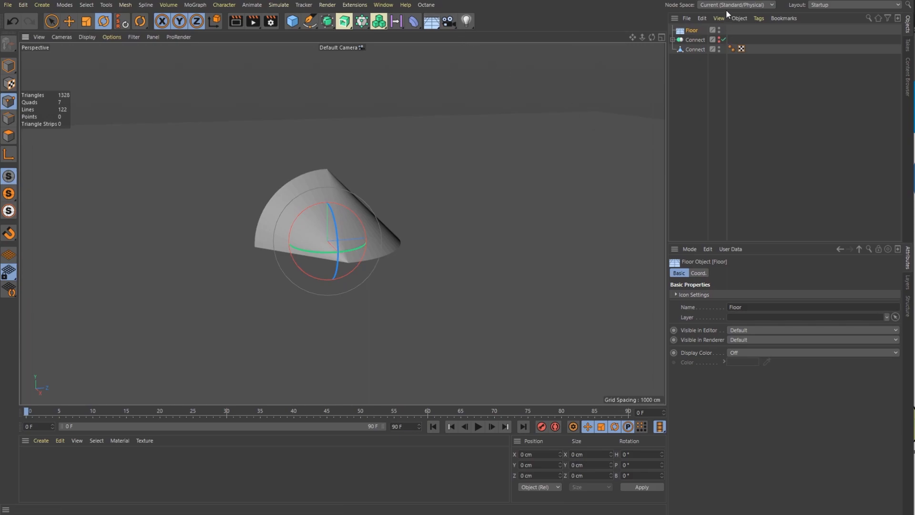
{"action": "left_click", "coordinate": [693, 50]}
{"action": "left_click", "coordinate": [9, 66]}
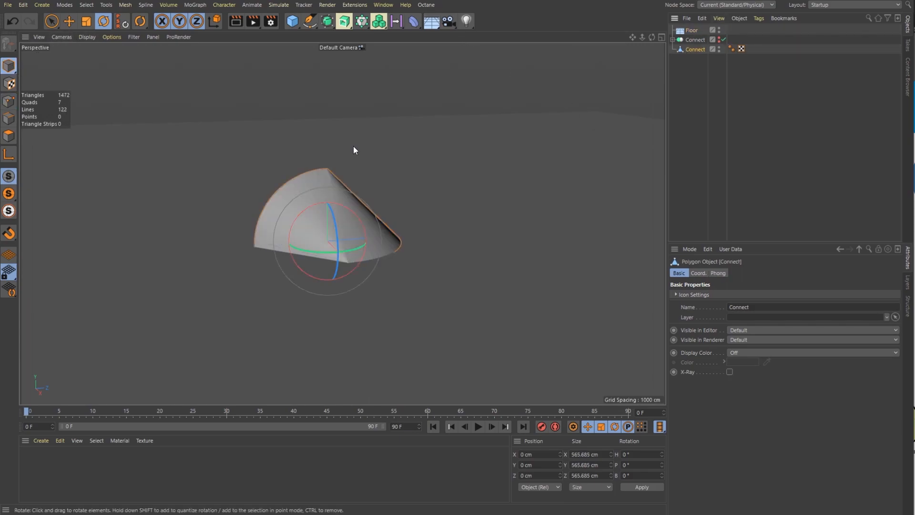
{"action": "key", "text": "e"}
{"action": "left_click_drag", "start_coordinate": [328, 161], "coordinate": [332, 105]}
Assign a Rigid Body simulation tag to the sphericon polygon object.
{"action": "right_click", "coordinate": [691, 48]}
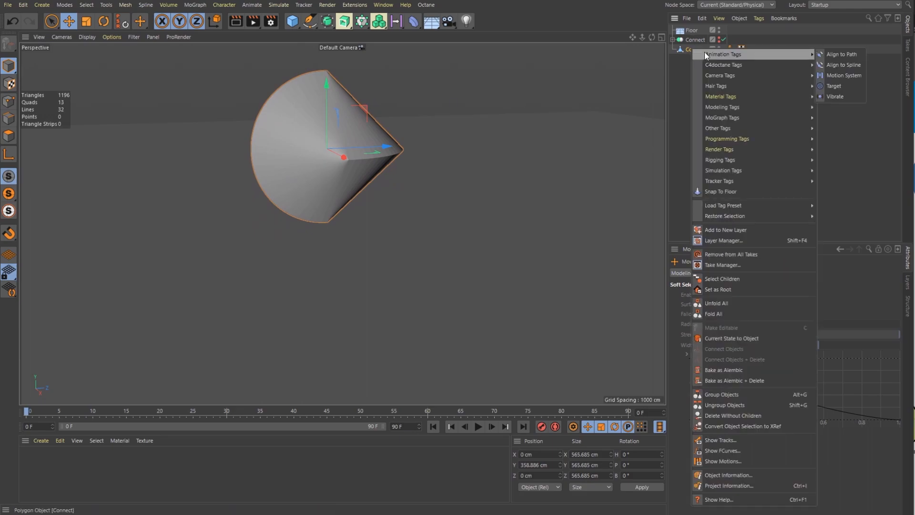
{"action": "mouse_move", "coordinate": [733, 170]}
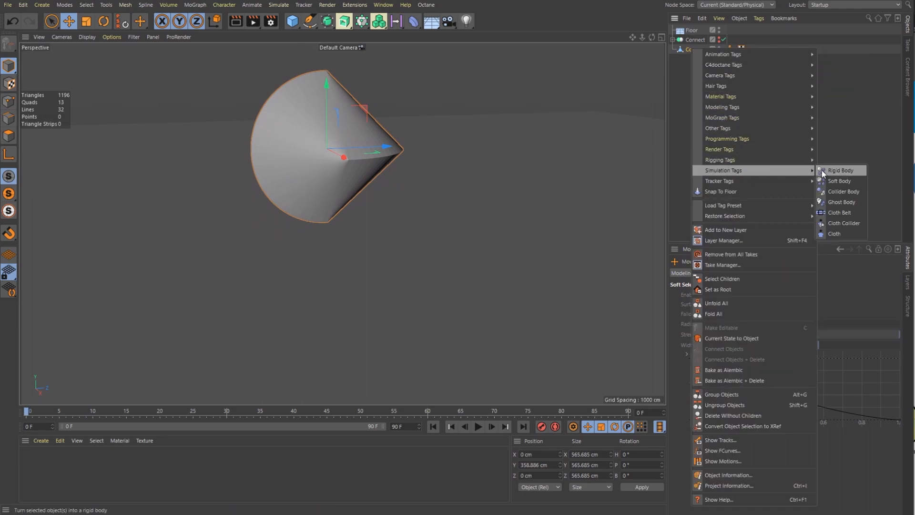
{"action": "left_click", "coordinate": [839, 172]}
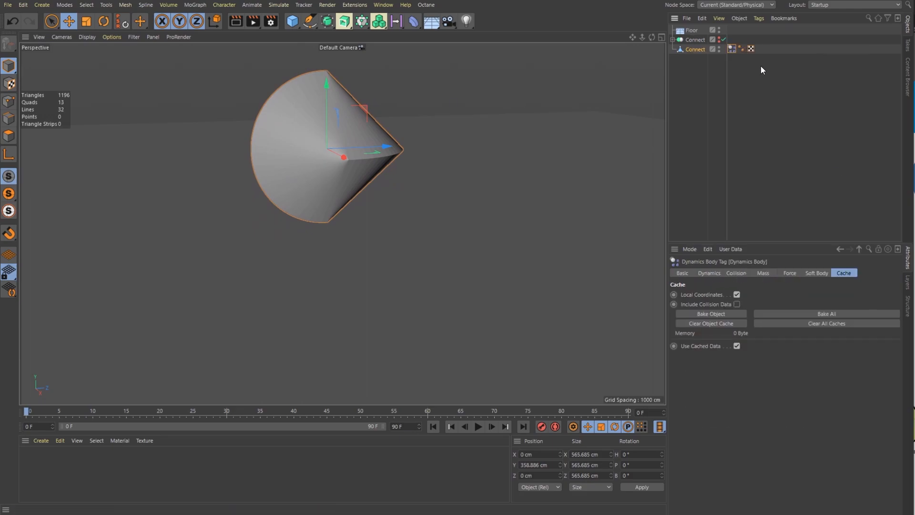
Assign a Collider Body simulation tag to the Floor.
{"action": "left_click", "coordinate": [694, 31]}
{"action": "right_click", "coordinate": [692, 30]}
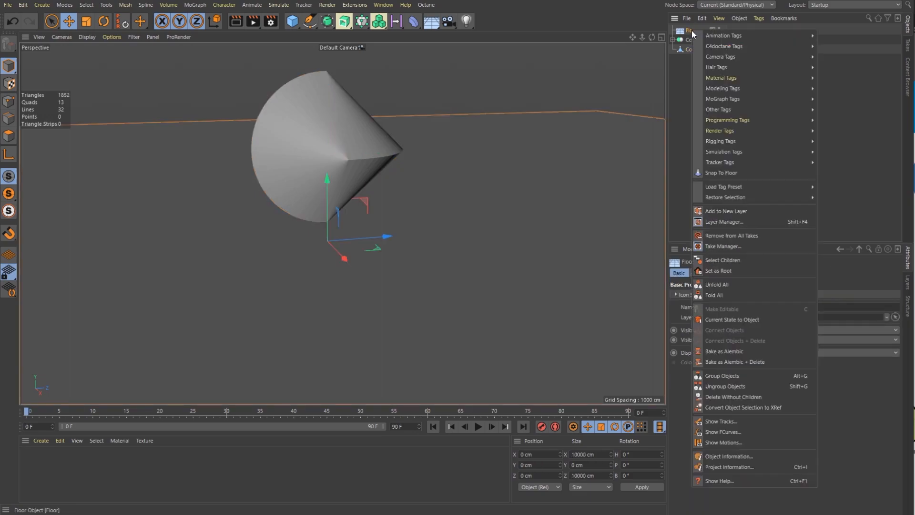
{"action": "mouse_move", "coordinate": [734, 40]}
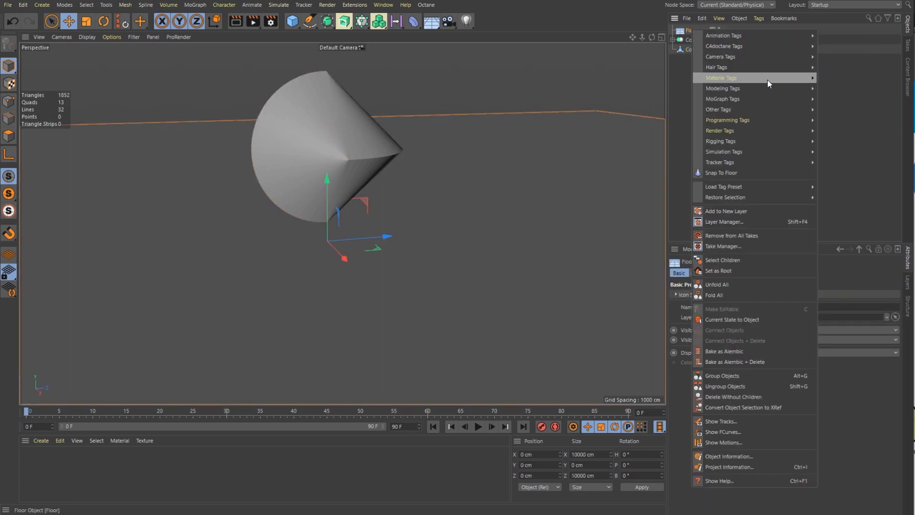
{"action": "mouse_move", "coordinate": [786, 201]}
{"action": "mouse_move", "coordinate": [791, 137]}
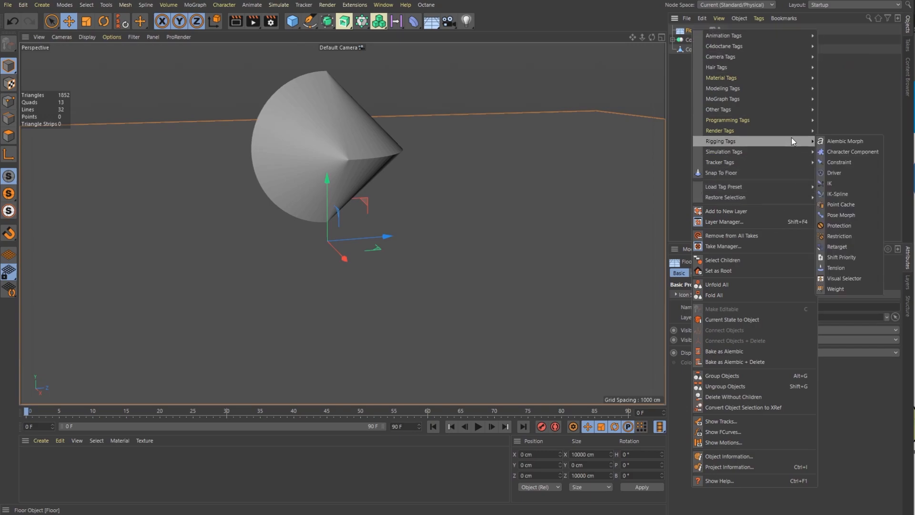
{"action": "mouse_move", "coordinate": [789, 155]}
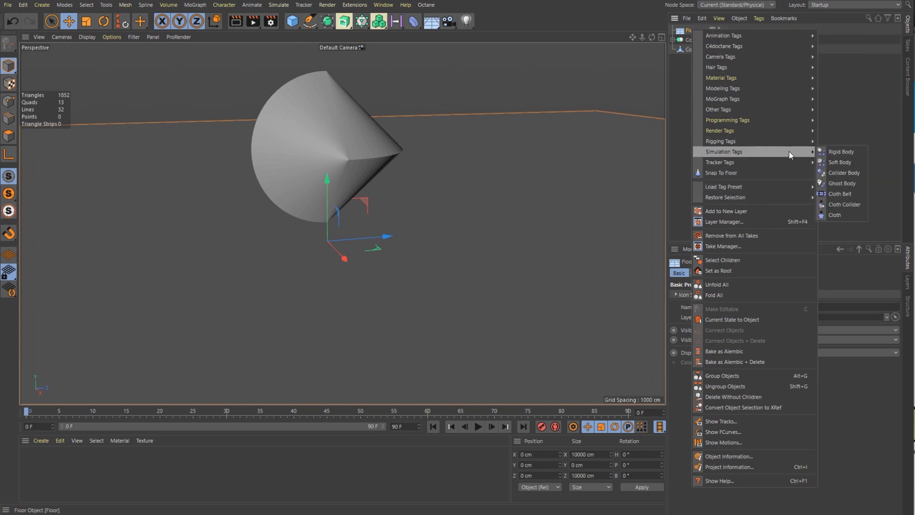
{"action": "left_click", "coordinate": [844, 173]}
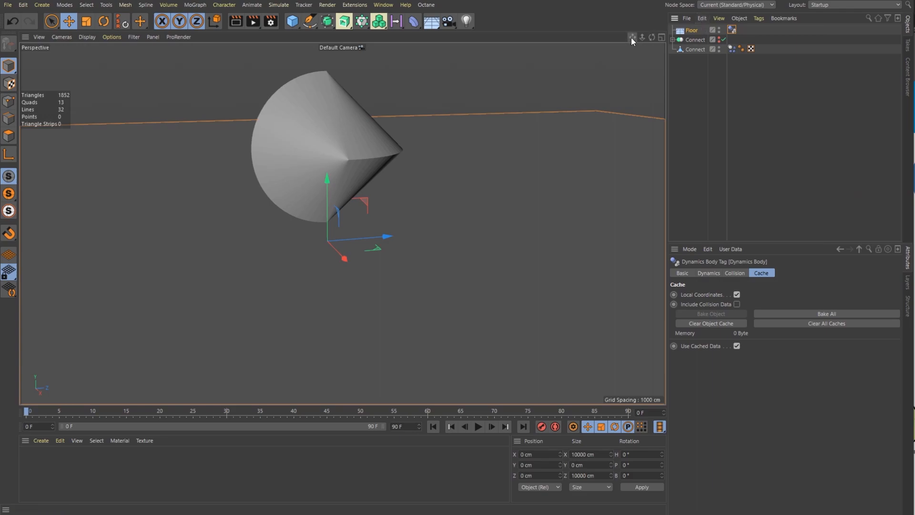
Extend the timeline and preview range to 666 frames, test-playing the drop simulation and returning to frame 0.
{"action": "left_click", "coordinate": [478, 426]}
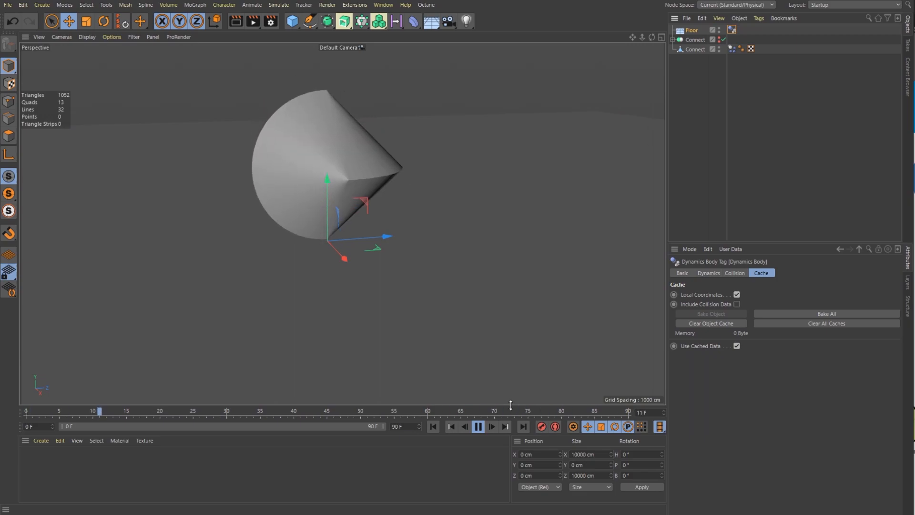
{"action": "left_click", "coordinate": [475, 428]}
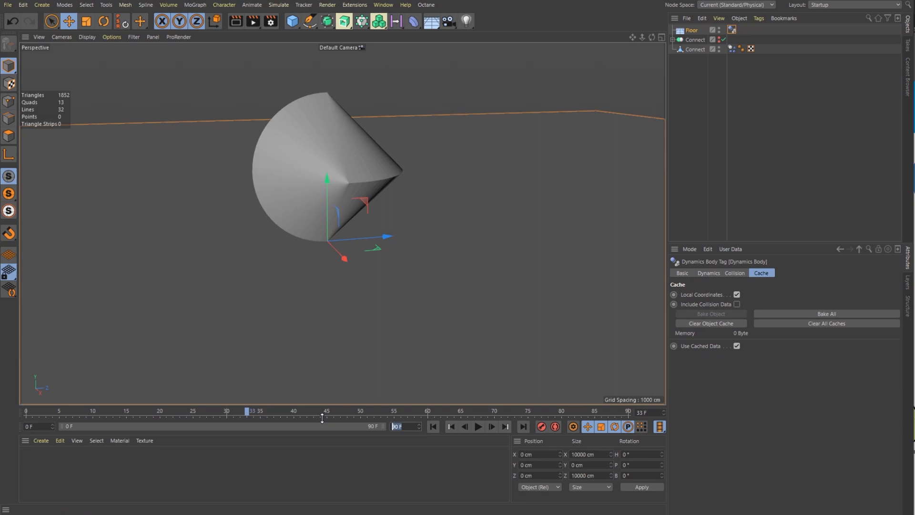
{"action": "key", "text": "Return"}
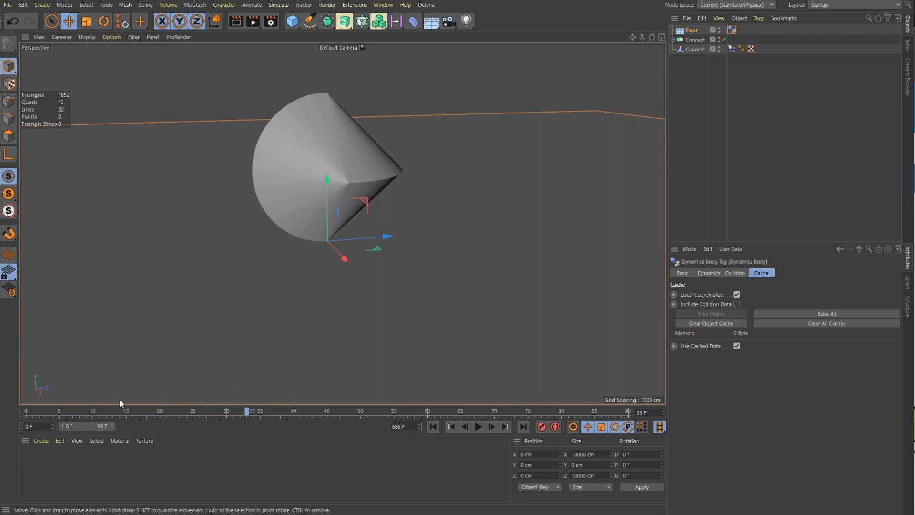
{"action": "double_click", "coordinate": [81, 425]}
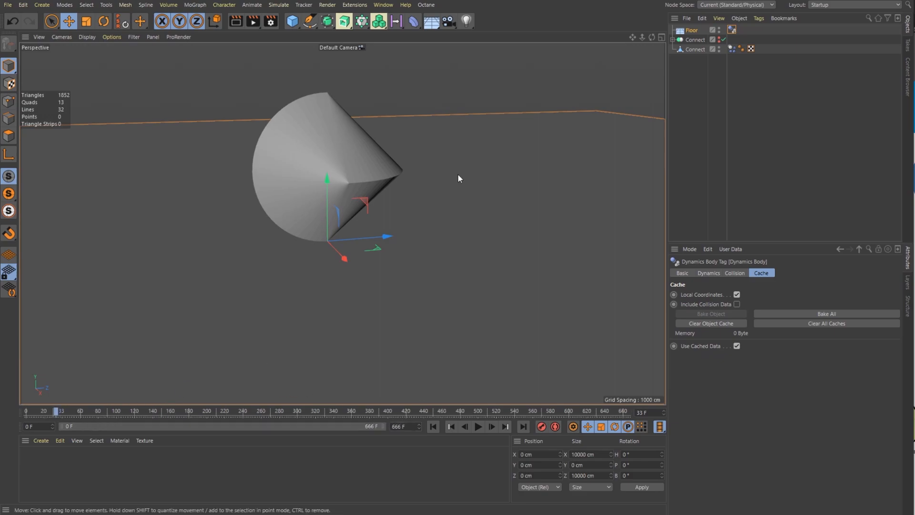
{"action": "left_click", "coordinate": [478, 426]}
{"action": "left_click", "coordinate": [432, 426]}
Raise the sphericon to about 513 cm in Y and tilt the Floor to about -13.4° pitch and 6° bank.
{"action": "left_click", "coordinate": [694, 49]}
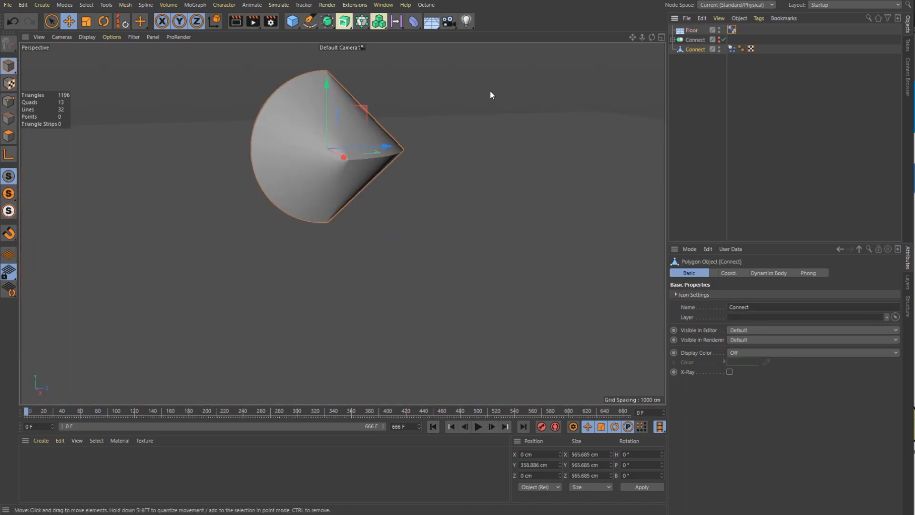
{"action": "left_click_drag", "start_coordinate": [327, 100], "coordinate": [334, 57]}
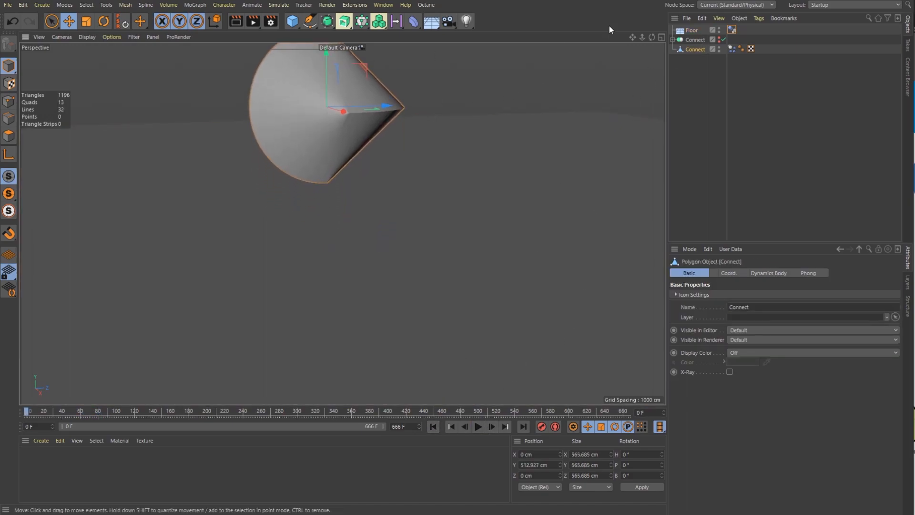
{"action": "left_click", "coordinate": [690, 30]}
{"action": "key", "text": "r"}
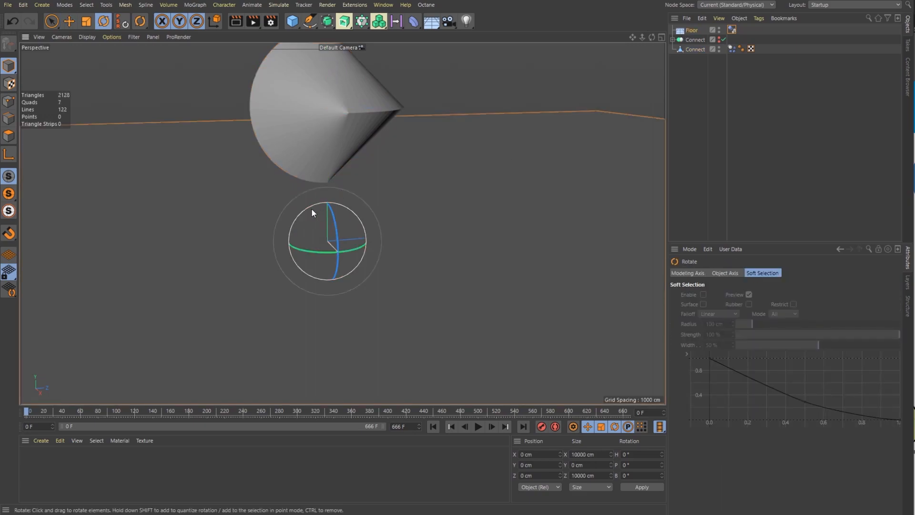
{"action": "left_click_drag", "start_coordinate": [308, 209], "coordinate": [341, 219]}
{"action": "left_click_drag", "start_coordinate": [642, 38], "coordinate": [568, 12]}
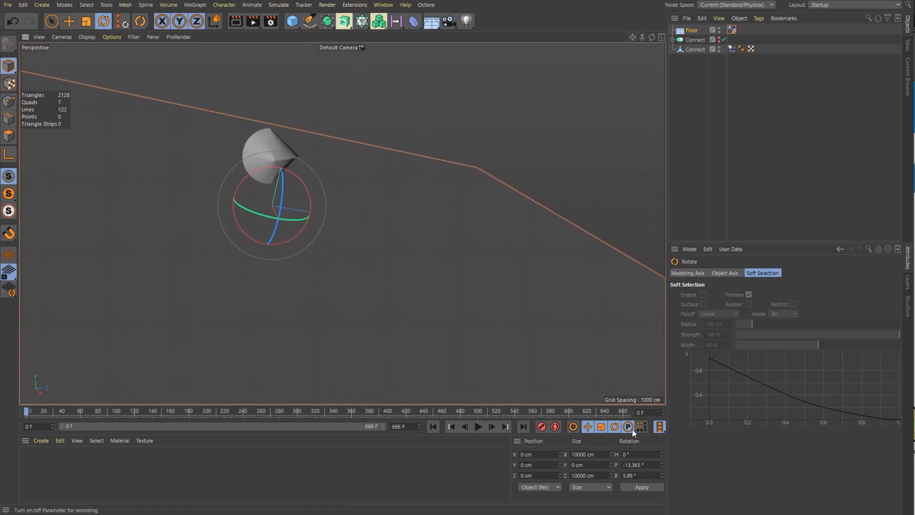
Play the simulation on the tilted Floor to check how the sphericon rolls, and return to frame 0.
{"action": "left_click", "coordinate": [476, 426]}
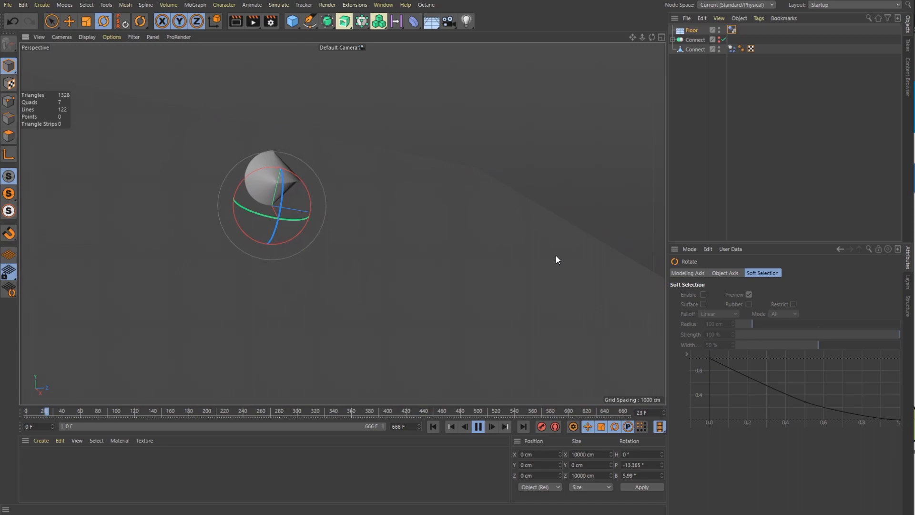
{"action": "left_click", "coordinate": [709, 144]}
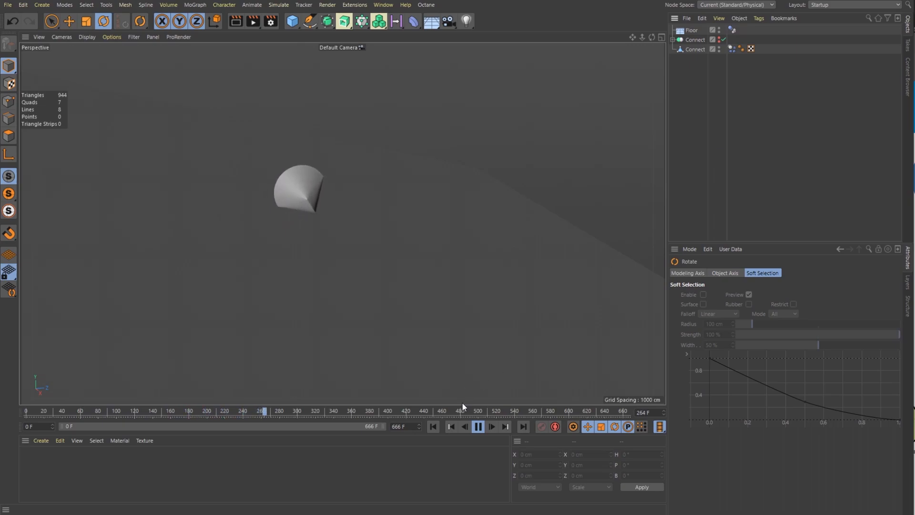
{"action": "left_click", "coordinate": [433, 427]}
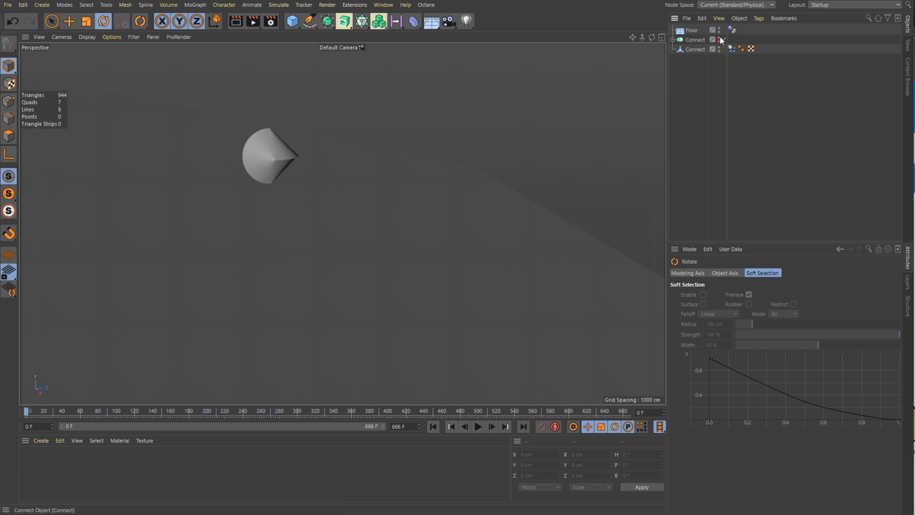
Move the sphericon polygon object higher above the tilted Floor.
{"action": "left_click", "coordinate": [691, 50]}
{"action": "left_click", "coordinate": [69, 21]}
{"action": "left_click_drag", "start_coordinate": [265, 94], "coordinate": [271, 62]}
{"action": "left_click_drag", "start_coordinate": [342, 223], "coordinate": [342, 223], "text": "alt"}
Play the simulation and rotate the Floor to a steeper bank of about 16.4° during playback.
{"action": "left_click", "coordinate": [478, 427]}
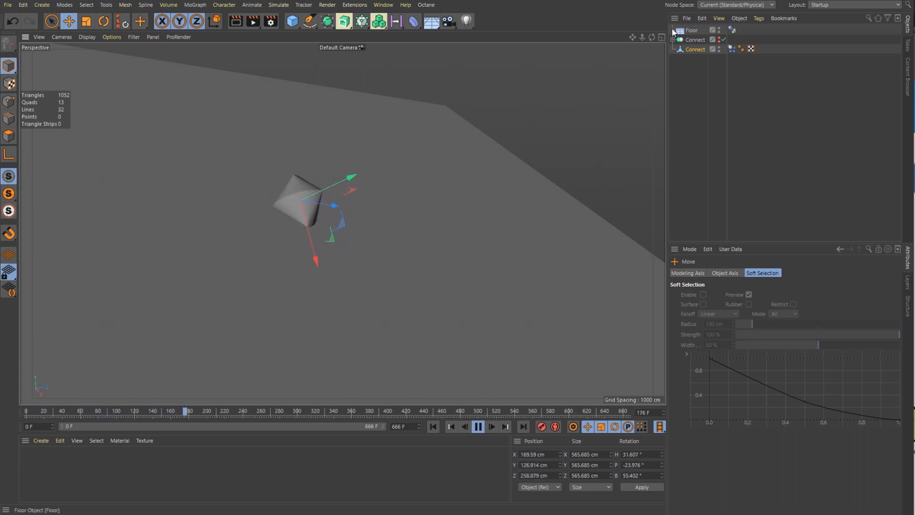
{"action": "left_click", "coordinate": [690, 30]}
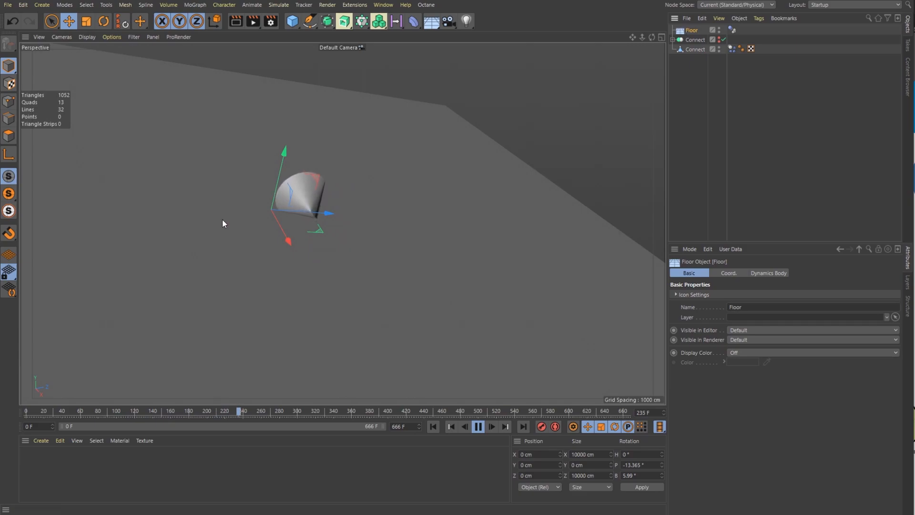
{"action": "key", "text": "r"}
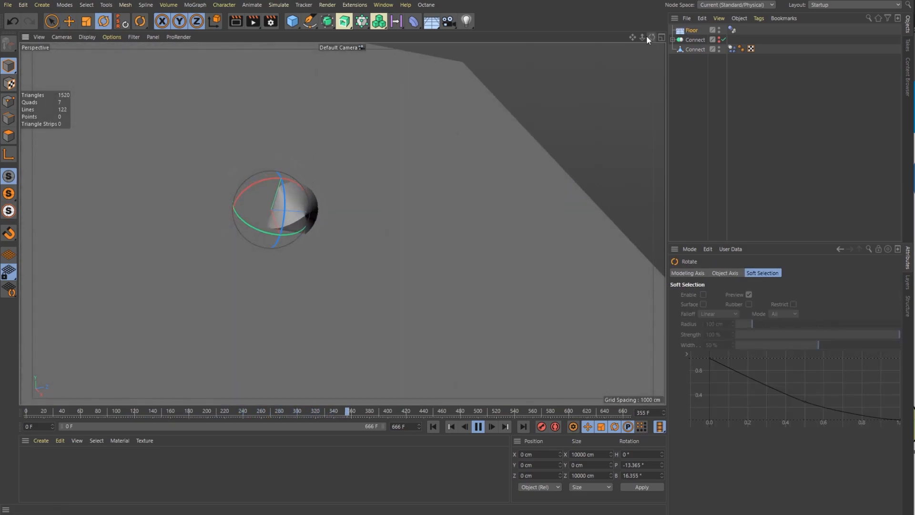
Watch the sphericon roll down the slope from several angles, restarting the simulation from frame 0.
{"action": "left_click_drag", "start_coordinate": [653, 36], "coordinate": [636, 35]}
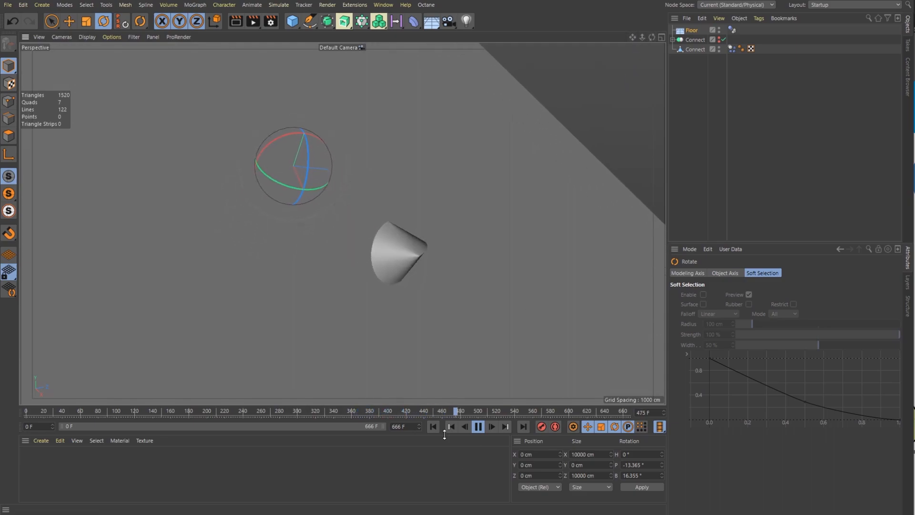
{"action": "left_click_drag", "start_coordinate": [651, 38], "coordinate": [664, 30]}
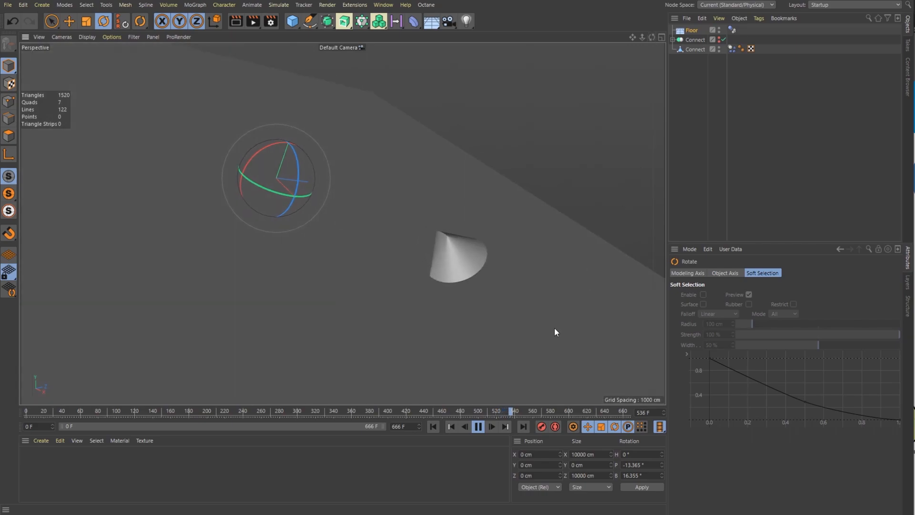
{"action": "left_click", "coordinate": [439, 426]}
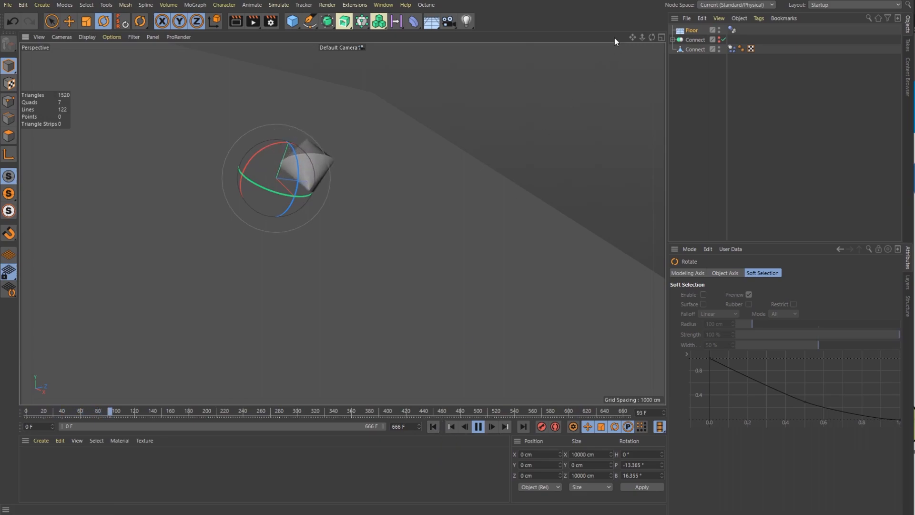
{"action": "left_click_drag", "start_coordinate": [653, 38], "coordinate": [653, 43]}
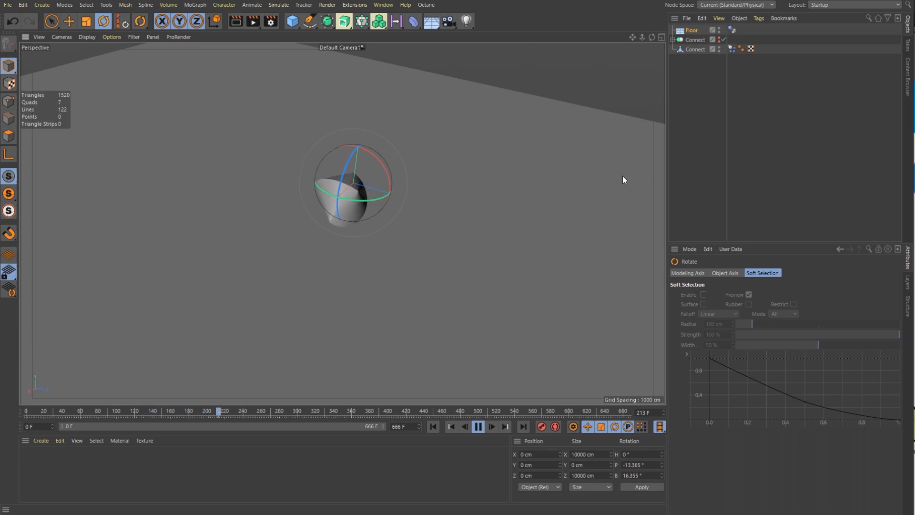